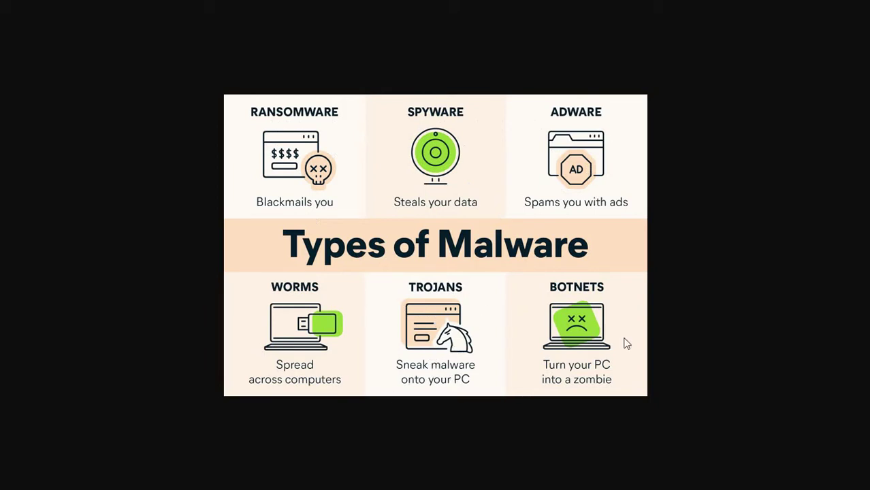
pyautogui.press('Right')
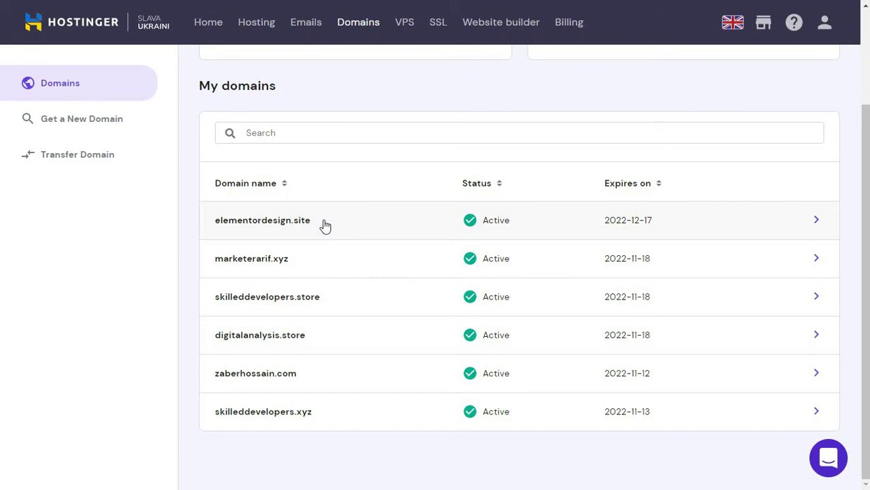
# Step: Leave full screen, copy a domain name from the My domains list, and load skilleddevelopers.store in a new browser tab
pyautogui.press('F11')
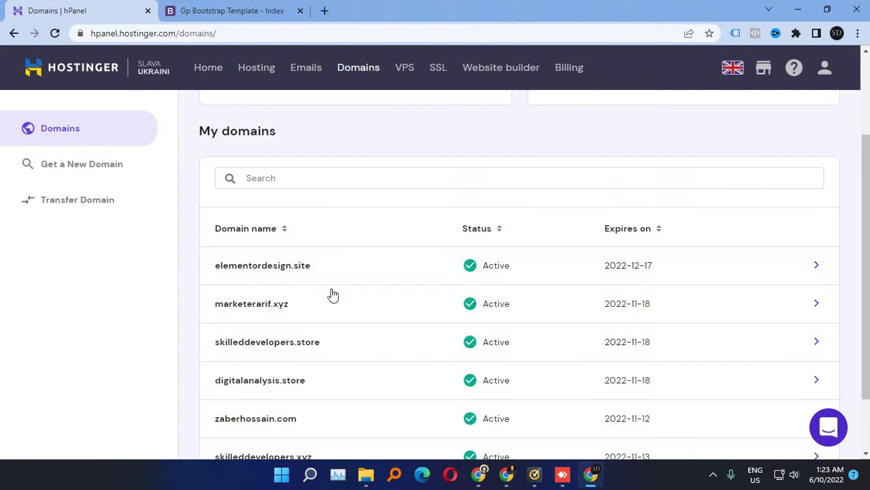
pyautogui.rightClick(278, 269)
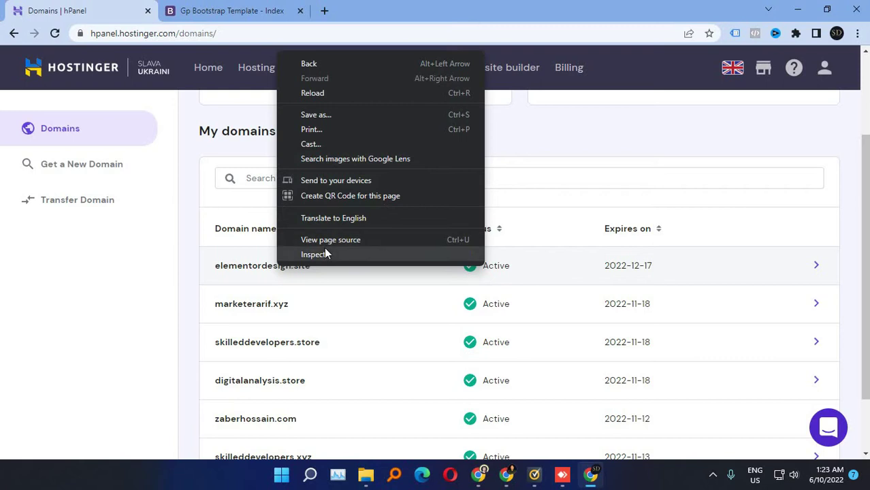
pyautogui.click(278, 274)
pyautogui.rightClick(243, 266)
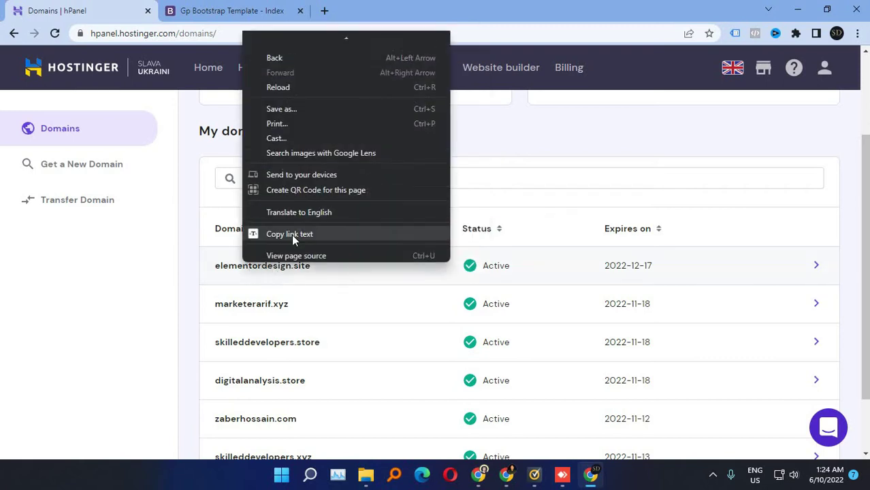
pyautogui.click(292, 234)
pyautogui.click(325, 11)
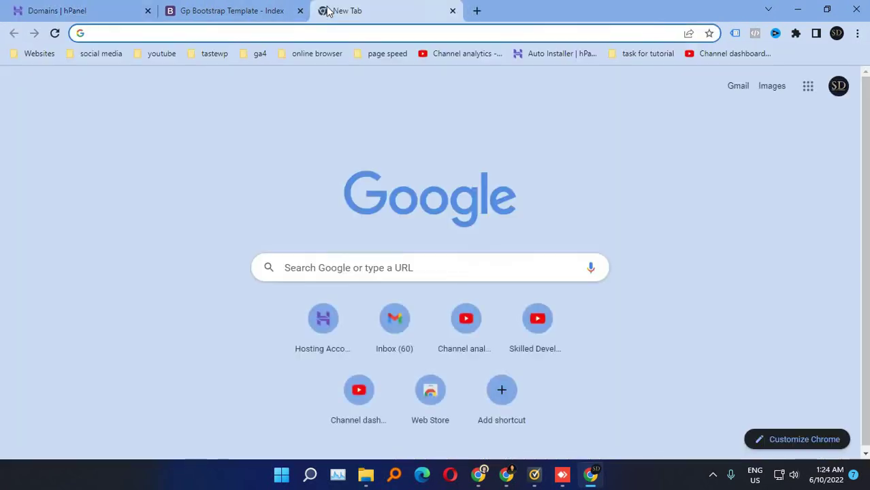
pyautogui.hotkey('ctrl', 'v')
pyautogui.press('Return')
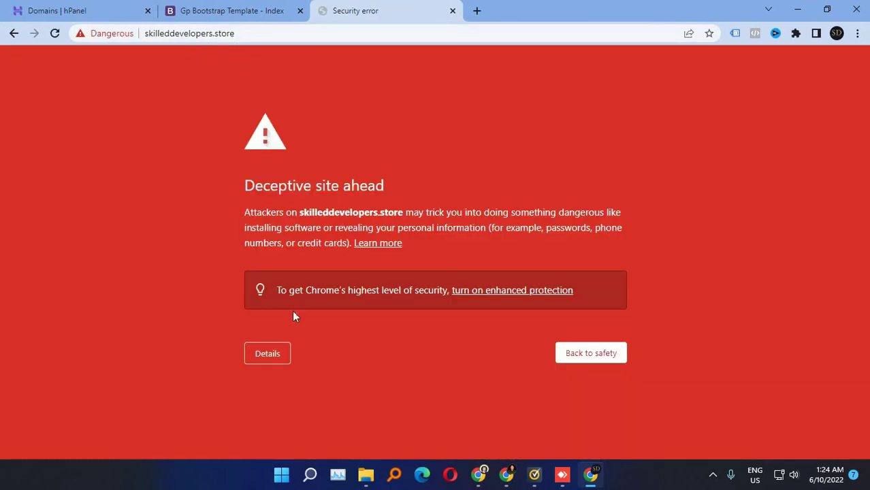
# Step: Check the security information of skilleddevelopers.store, expand the warning details, and proceed to the unsafe site
pyautogui.click(102, 33)
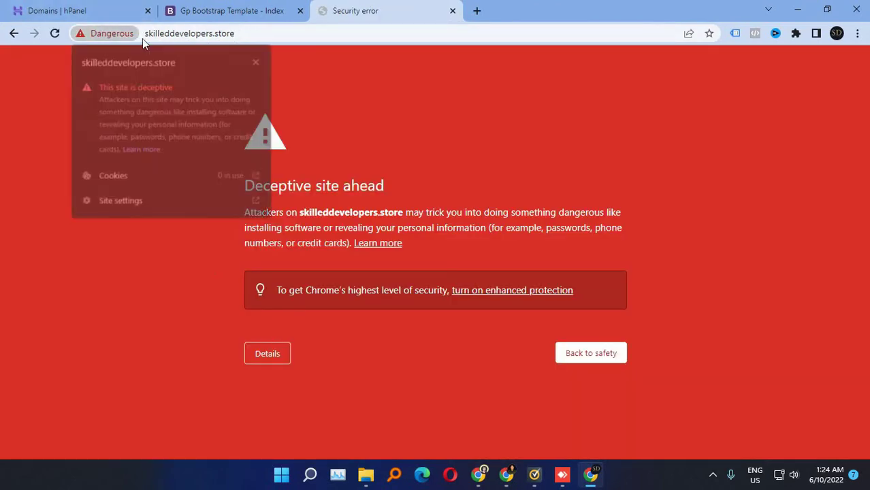
pyautogui.click(268, 353)
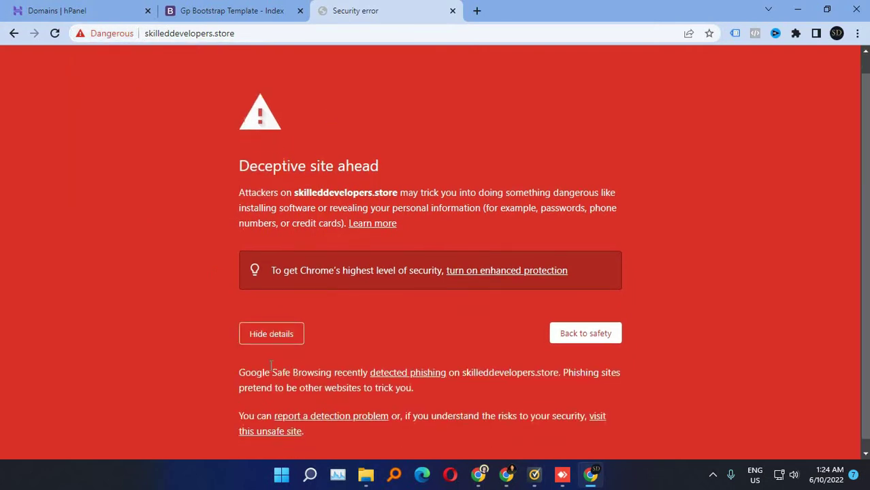
pyautogui.click(263, 424)
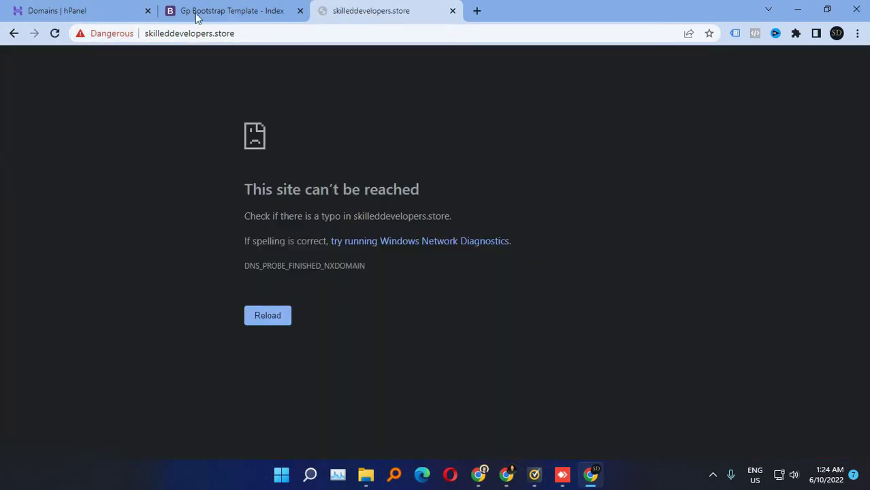
# Step: Try to copy elementordesign.site from the My domains list and load it in another new tab
pyautogui.click(80, 10)
pyautogui.rightClick(260, 267)
pyautogui.press('Escape')
pyautogui.click(388, 8)
pyautogui.click(476, 10)
pyautogui.hotkey('ctrl', 'v')
pyautogui.press('Return')
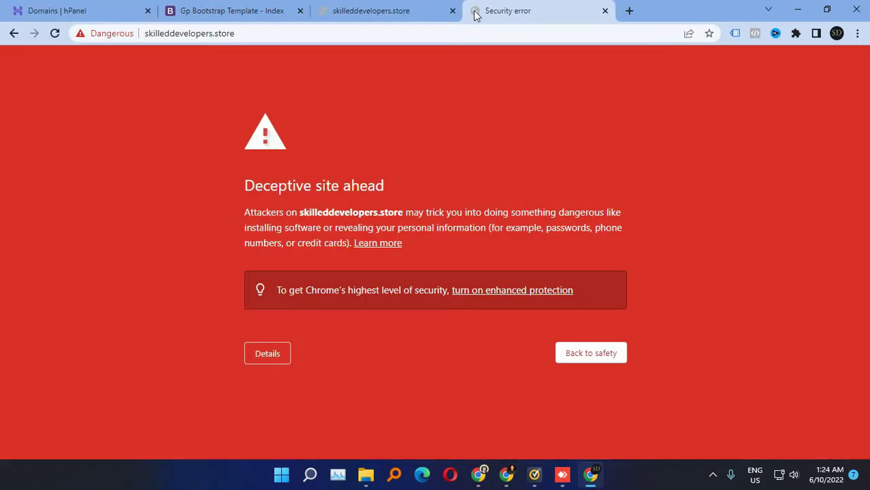
# Step: Return to the My domains list in hPanel and open the domain overview of elementordesign.site
pyautogui.click(58, 10)
pyautogui.rightClick(272, 277)
pyautogui.press('Escape')
pyautogui.click(273, 265)
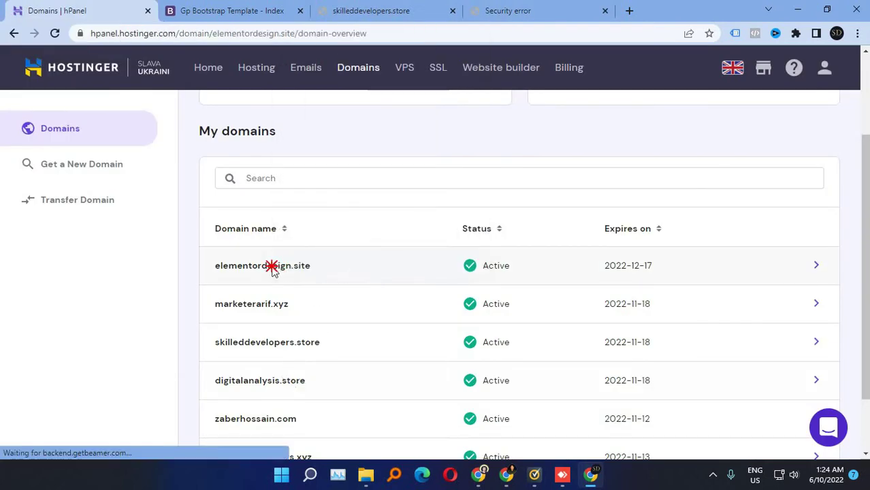
# Step: Load the elementordesign.site website in the tab with the security error, closing the duplicate domain overview tab
pyautogui.click(474, 121)
pyautogui.rightClick(476, 123)
pyautogui.click(507, 132)
pyautogui.click(204, 10)
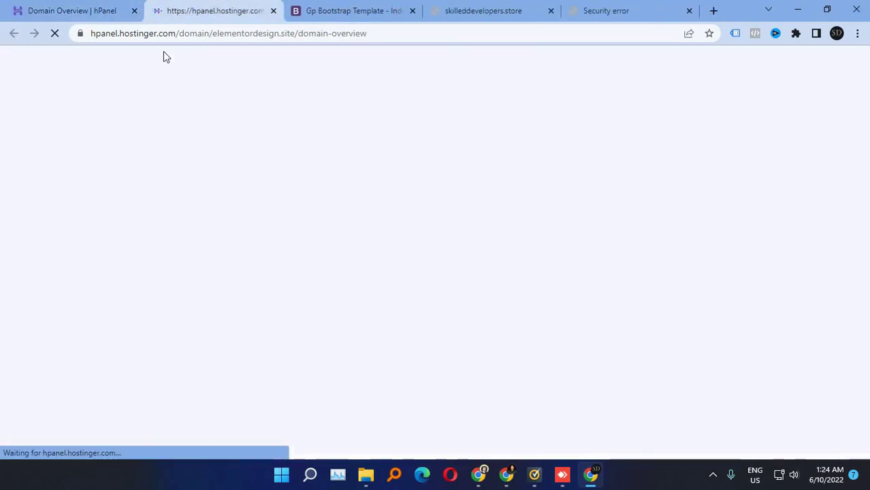
pyautogui.click(273, 11)
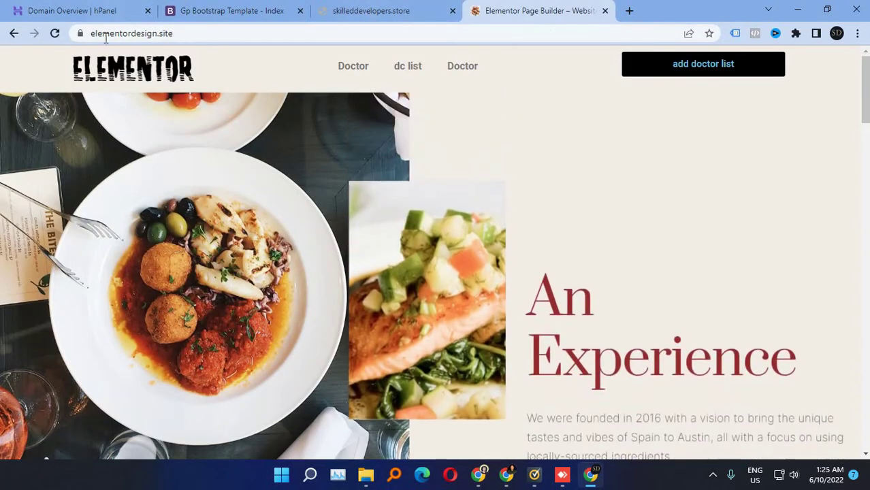
# Step: Return to the elementordesign.site overview, expand the domain selector, and try to copy another domain name from it
pyautogui.click(96, 8)
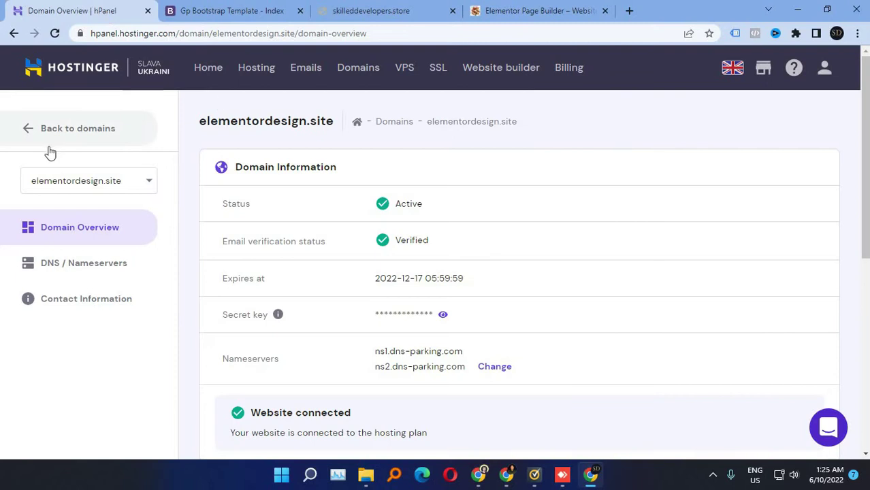
pyautogui.click(84, 180)
pyautogui.rightClick(89, 252)
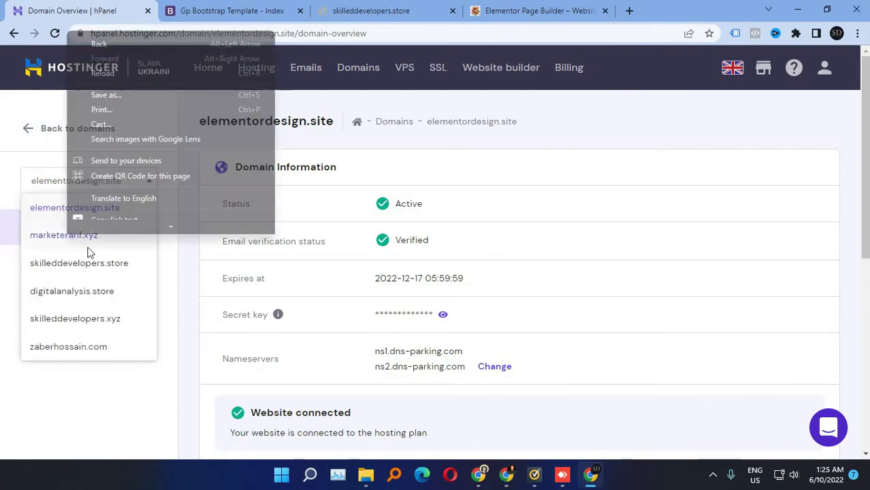
pyautogui.scroll(-1, 110, 208)
pyautogui.click(108, 192)
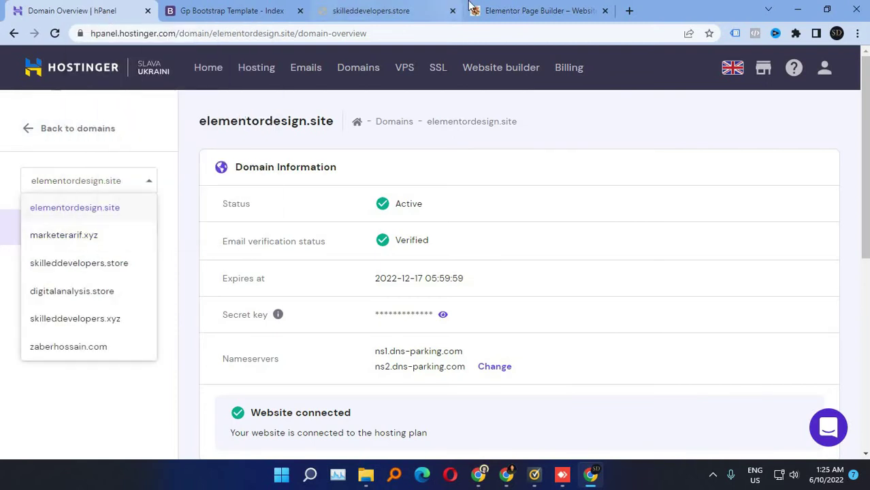
# Step: Load marketerarif.xyz in the browser tab that shows the elementordesign.site website
pyautogui.click(537, 10)
pyautogui.click(299, 35)
pyautogui.hotkey('ctrl', 'v')
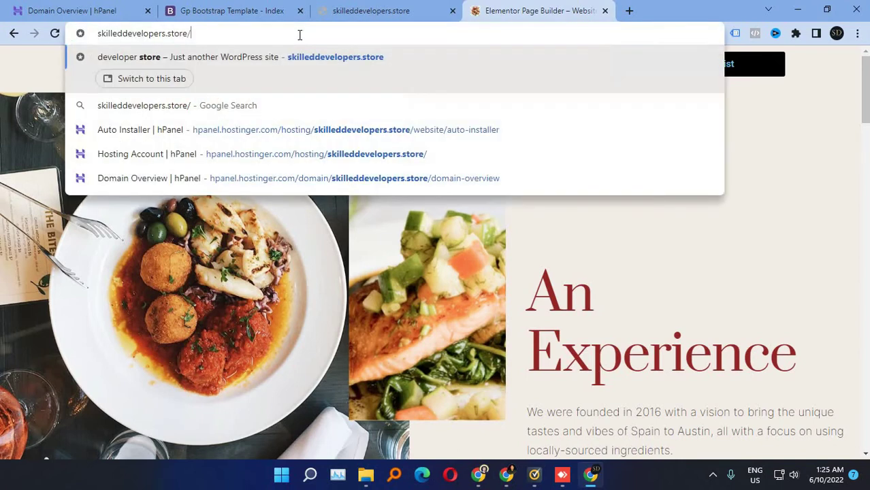
pyautogui.hotkey('ctrl', 'a')
pyautogui.write('ma')
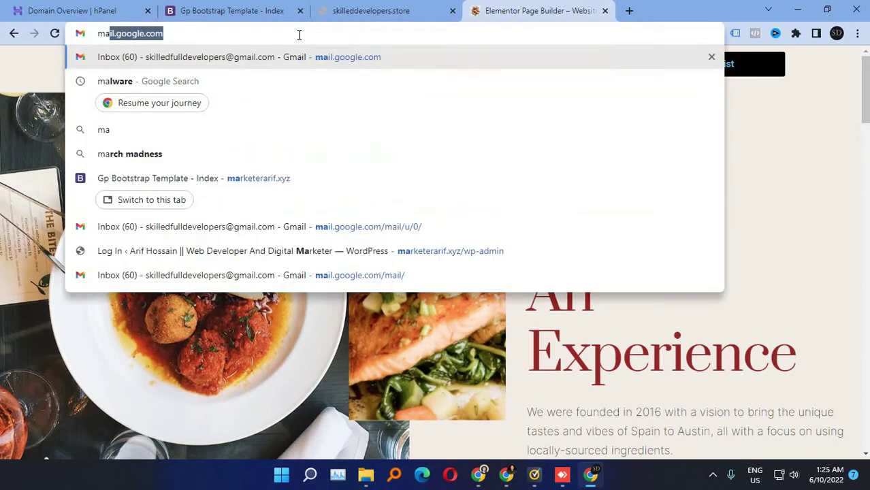
pyautogui.press('Down')
pyautogui.press('Down')
pyautogui.press('Down')
pyautogui.press('Down')
pyautogui.press('Return')
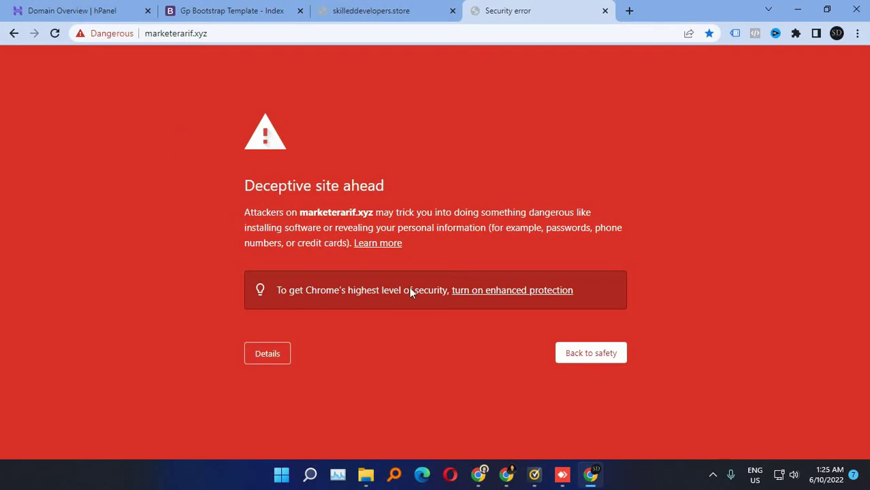
# Step: Bypass the deceptive site warning for marketerarif.xyz and look through its home page
pyautogui.click(266, 354)
pyautogui.click(285, 418)
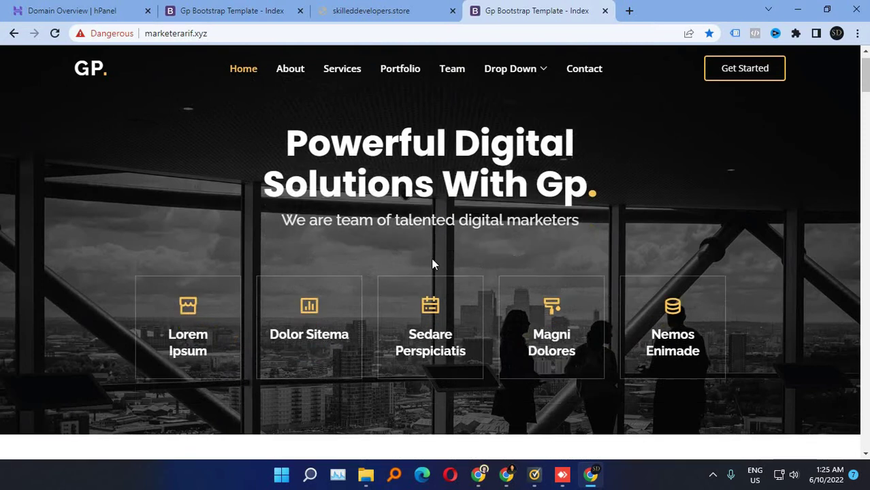
pyautogui.scroll(-10, 431, 264)
pyautogui.scroll(4, 308, 196)
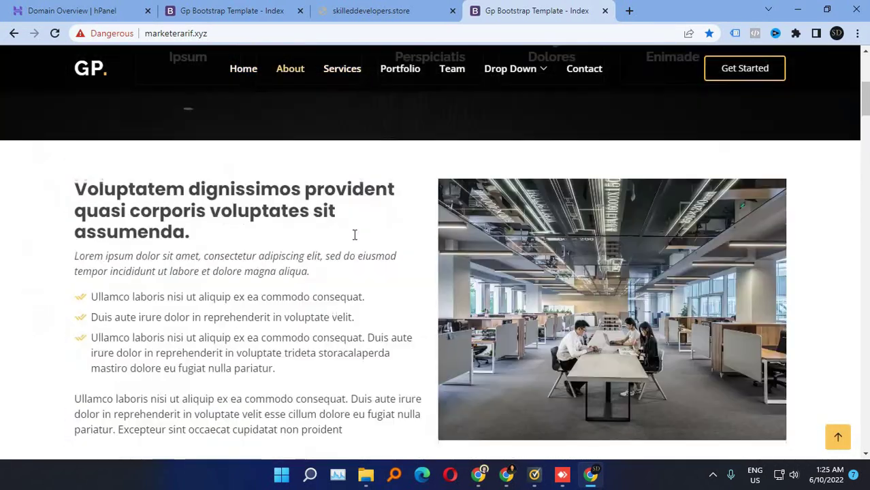
pyautogui.scroll(5, 354, 234)
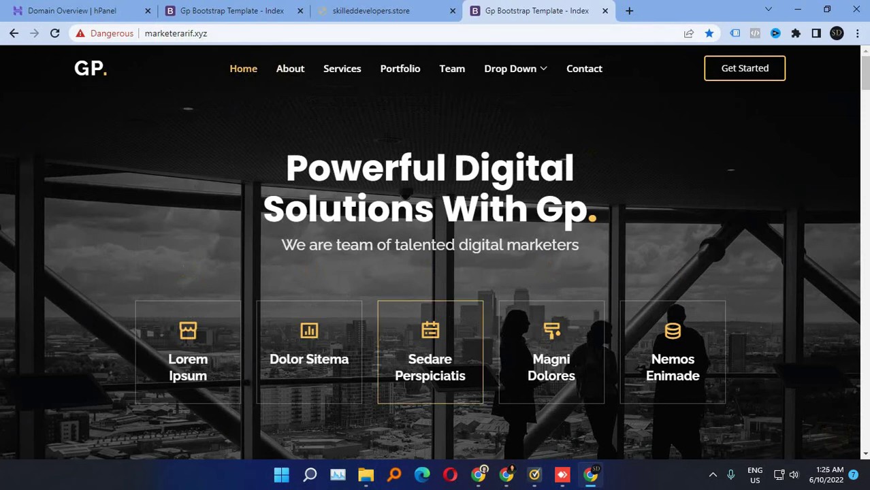
# Step: Copy digitalanalysis.store from the hPanel domain selector, load it in a new tab, and proceed past the security warning
pyautogui.click(77, 10)
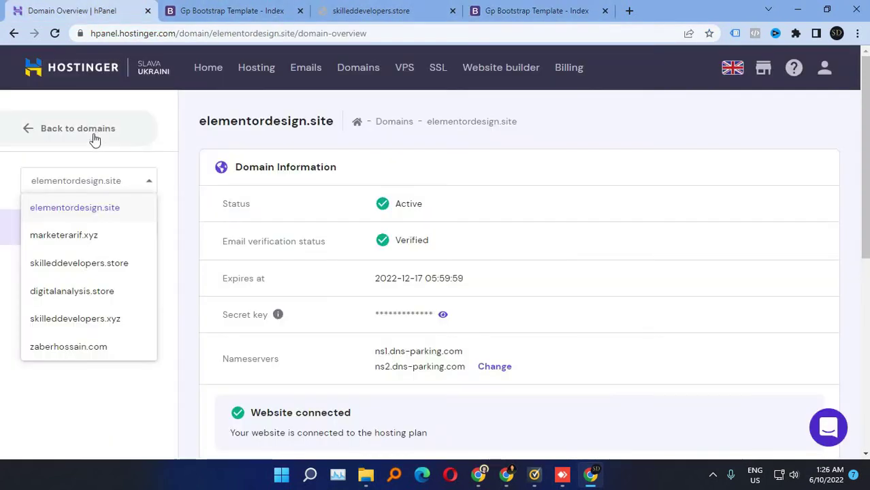
pyautogui.rightClick(82, 294)
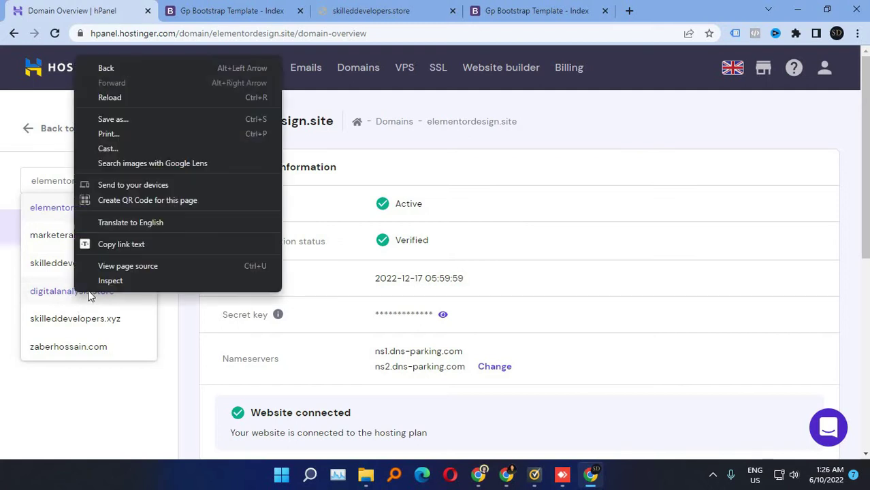
pyautogui.click(116, 247)
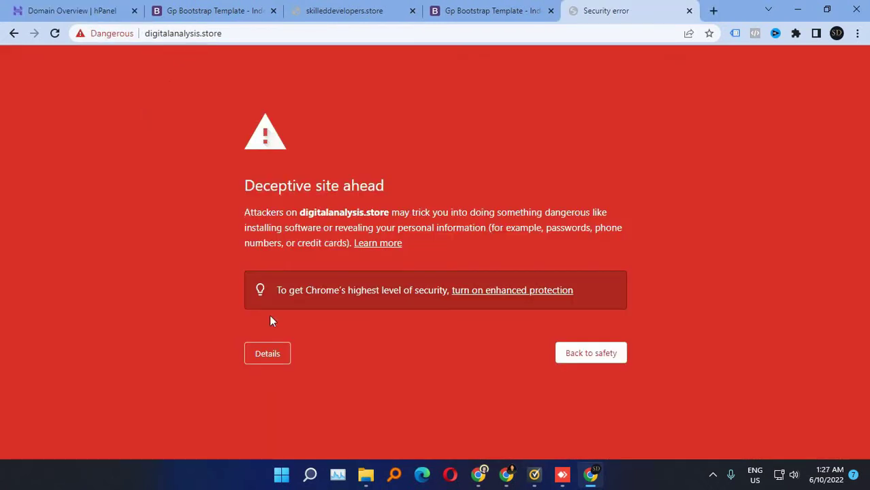
pyautogui.click(267, 353)
pyautogui.click(273, 418)
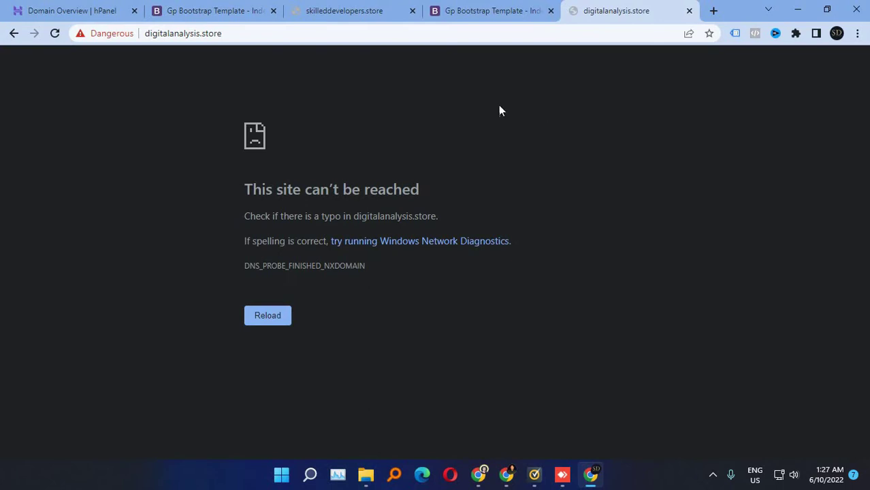
# Step: Copy the last domain in the hPanel domain selector and load it in the digitalanalysis.store tab
pyautogui.click(94, 8)
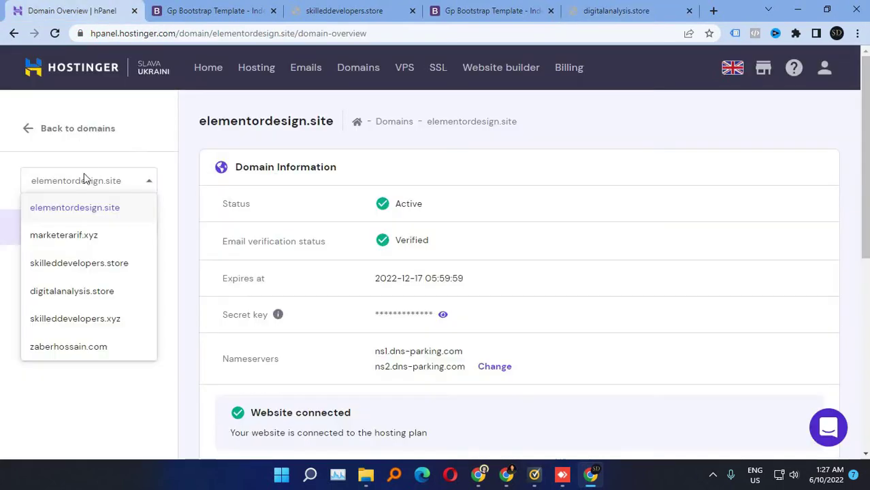
pyautogui.rightClick(64, 338)
pyautogui.click(105, 297)
pyautogui.click(641, 7)
pyautogui.click(252, 35)
pyautogui.hotkey('ctrl', 'v')
pyautogui.press('Return')
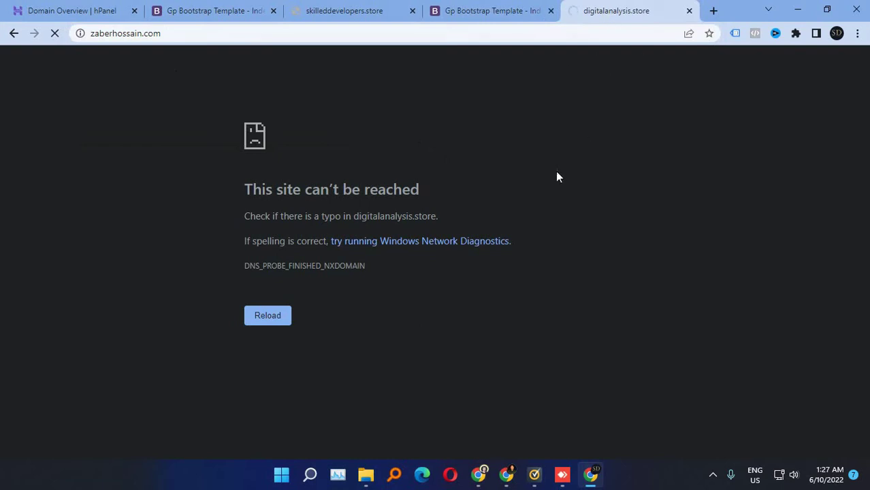
# Step: Look through the newly loaded WordPress site and check its connection security information
pyautogui.scroll(-10, 412, 259)
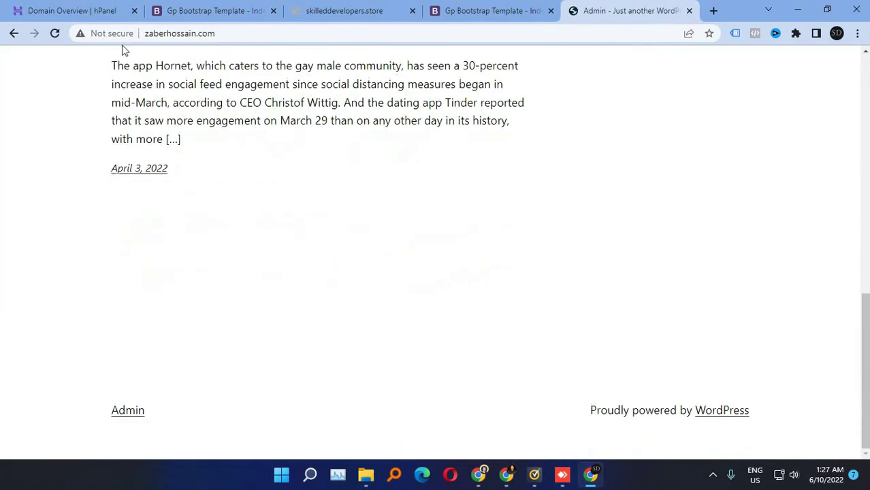
pyautogui.click(109, 36)
pyautogui.click(509, 298)
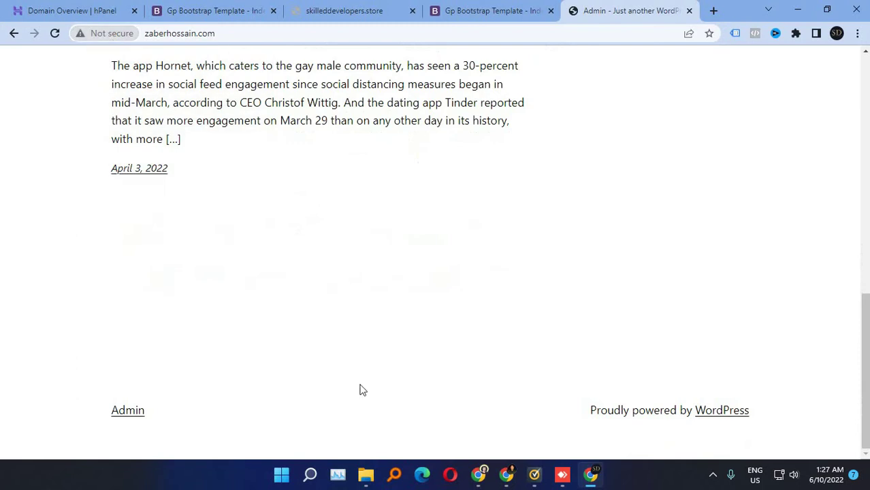
pyautogui.scroll(10, 362, 389)
pyautogui.scroll(-2, 618, 218)
pyautogui.scroll(2, 520, 208)
# Step: Revisit the marketerarif.xyz site and review the domain selector and domain information in the hPanel overview
pyautogui.click(458, 12)
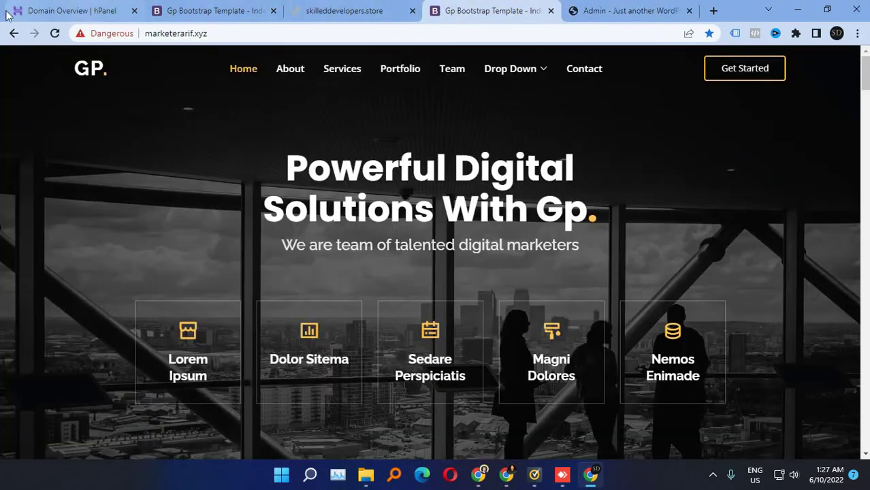
pyautogui.click(68, 11)
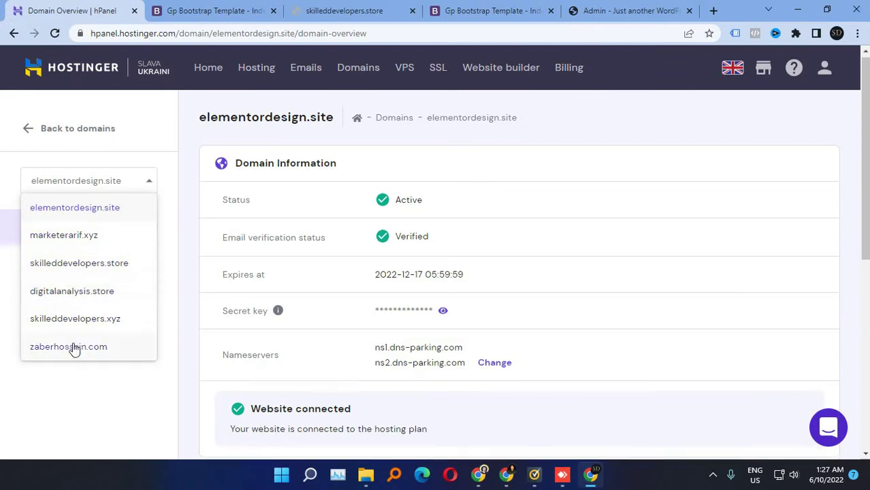
pyautogui.scroll(-3, 381, 254)
pyautogui.scroll(3, 388, 260)
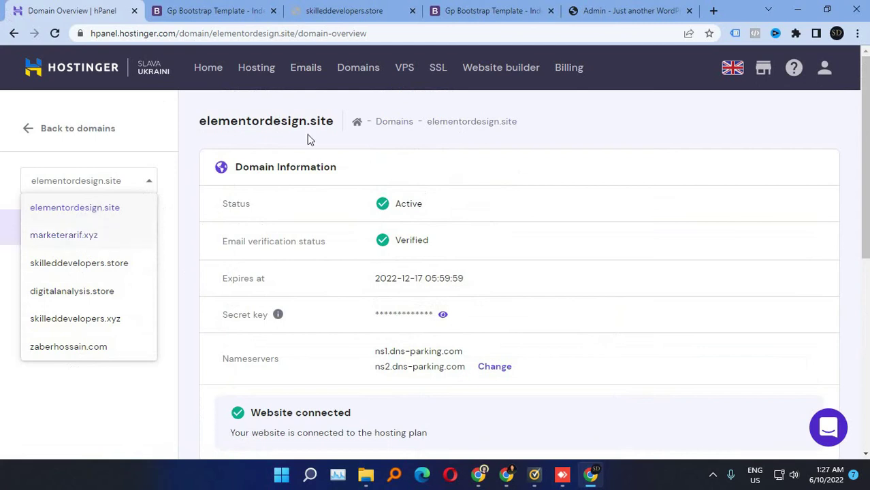
# Step: Go to the skilleddevelopers.store tab and view its site security information
pyautogui.click(327, 10)
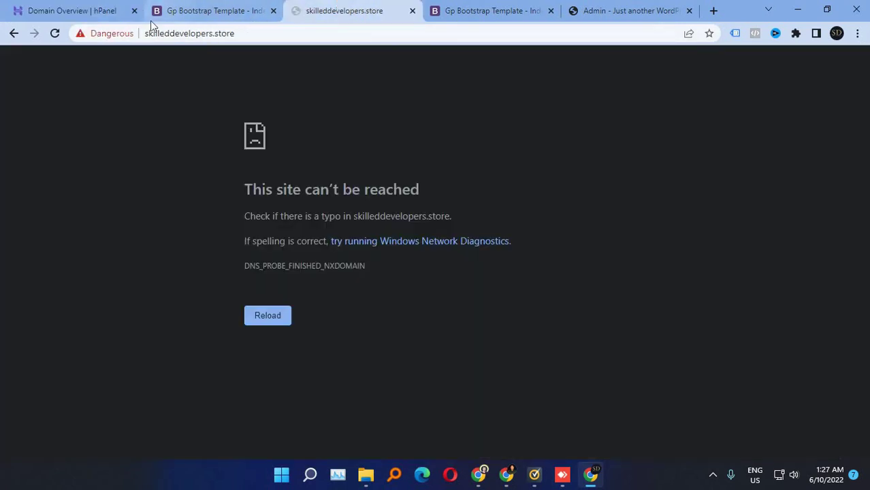
pyautogui.click(102, 34)
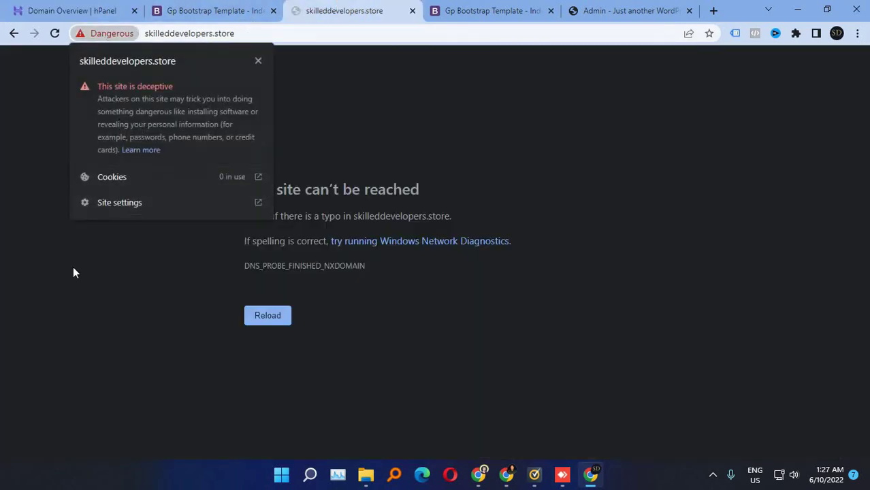
# Step: Compare the domain list in hPanel with the skilleddevelopers.store and marketerarif.xyz site tabs
pyautogui.click(131, 332)
pyautogui.click(87, 10)
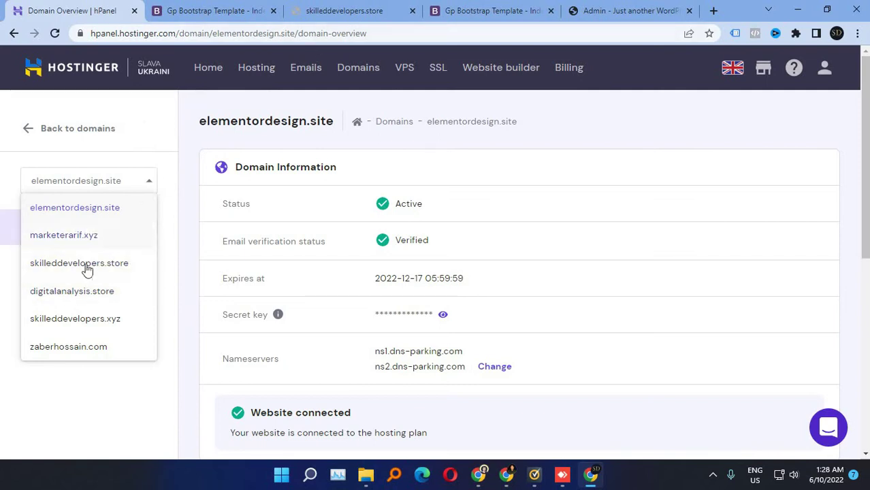
pyautogui.click(346, 10)
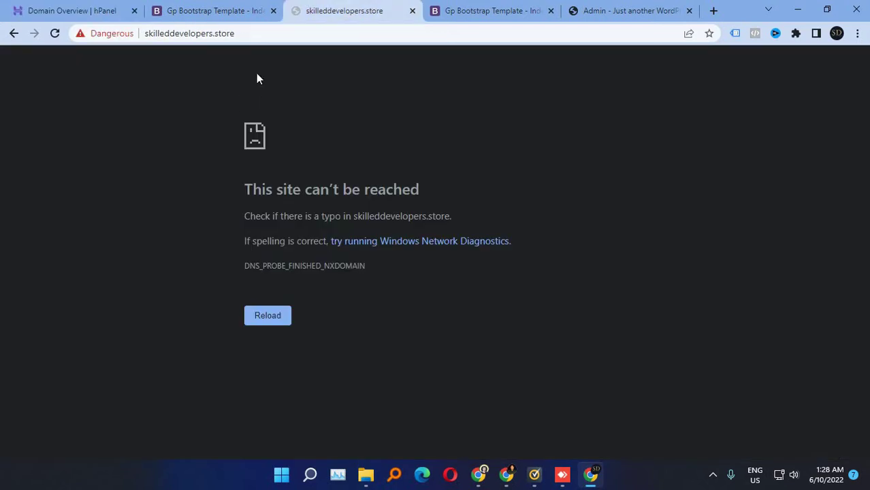
pyautogui.click(101, 8)
pyautogui.click(567, 10)
pyautogui.click(503, 9)
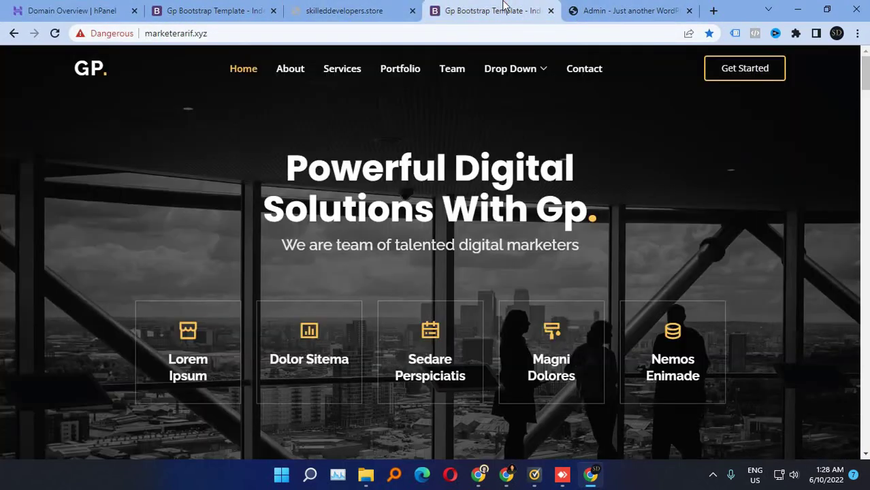
# Step: Return the skilleddevelopers.store tab to digitalanalysis.store and check that domain against the hPanel domain list
pyautogui.click(340, 9)
pyautogui.click(14, 33)
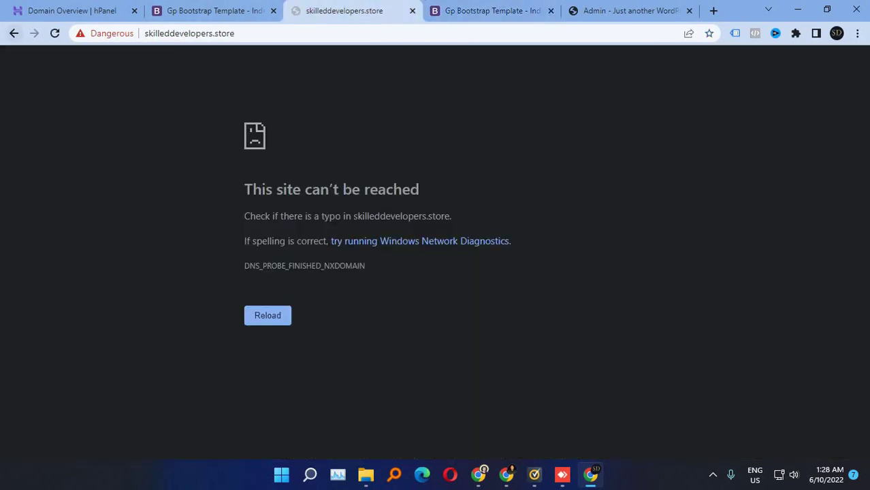
pyautogui.click(272, 350)
pyautogui.scroll(-1, 271, 382)
pyautogui.click(264, 424)
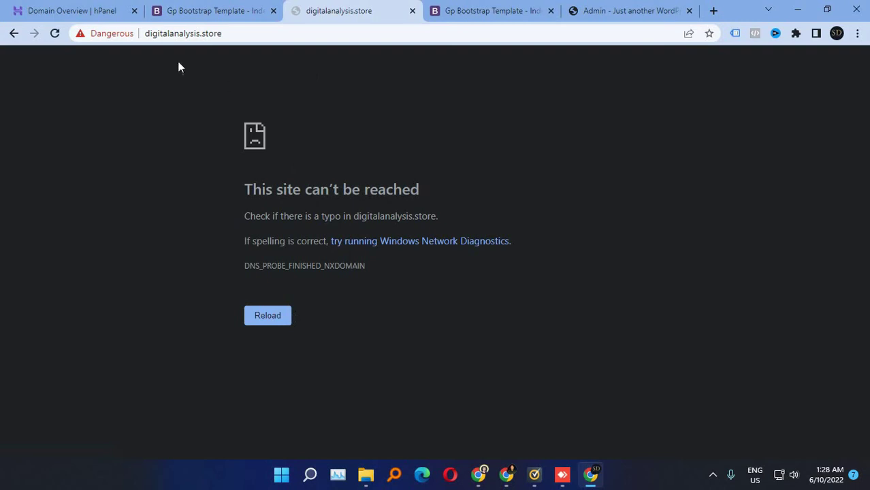
pyautogui.click(68, 10)
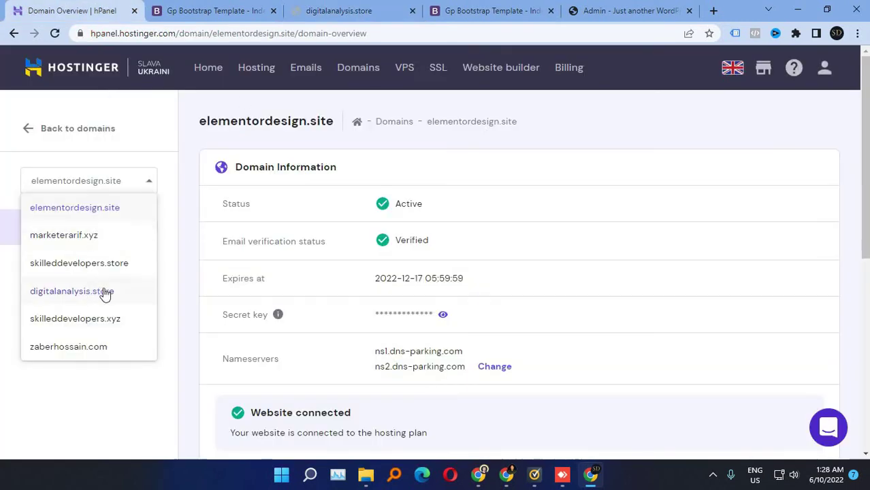
pyautogui.click(337, 11)
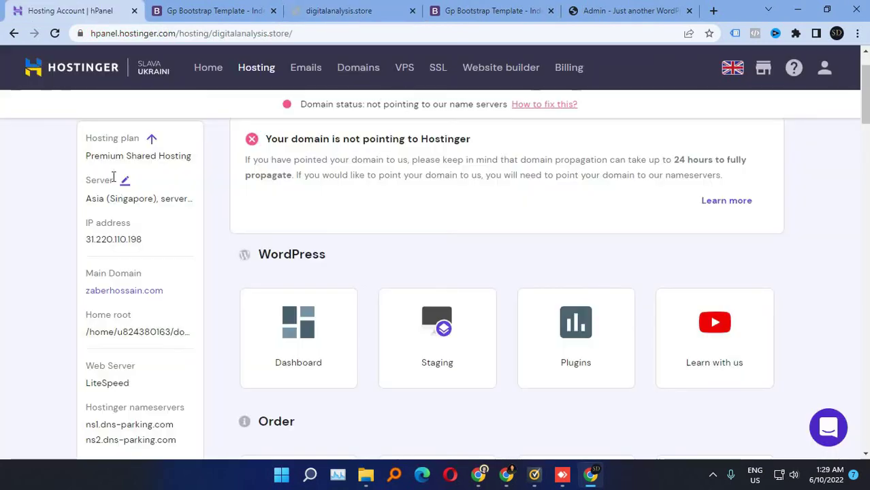
# Step: Open the WordPress dashboard of the digitalanalysis.store hosting account and review its Core and Edit Website sections
pyautogui.scroll(1, 455, 118)
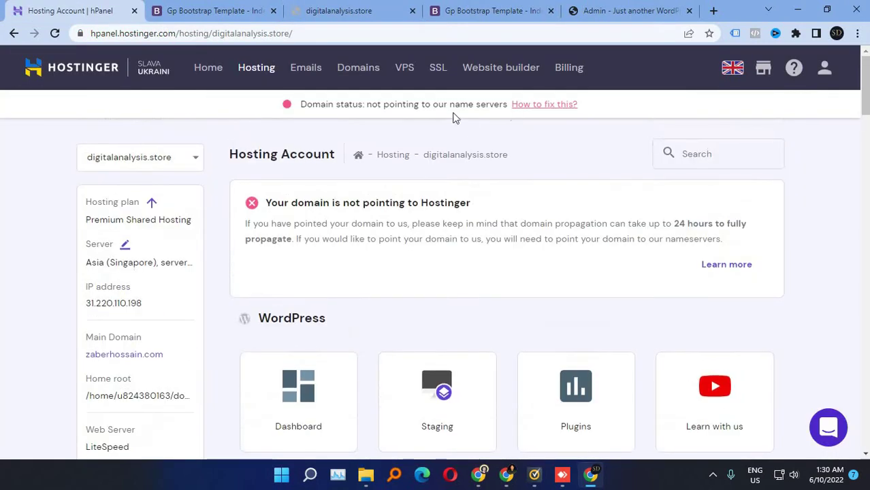
pyautogui.scroll(-3, 293, 347)
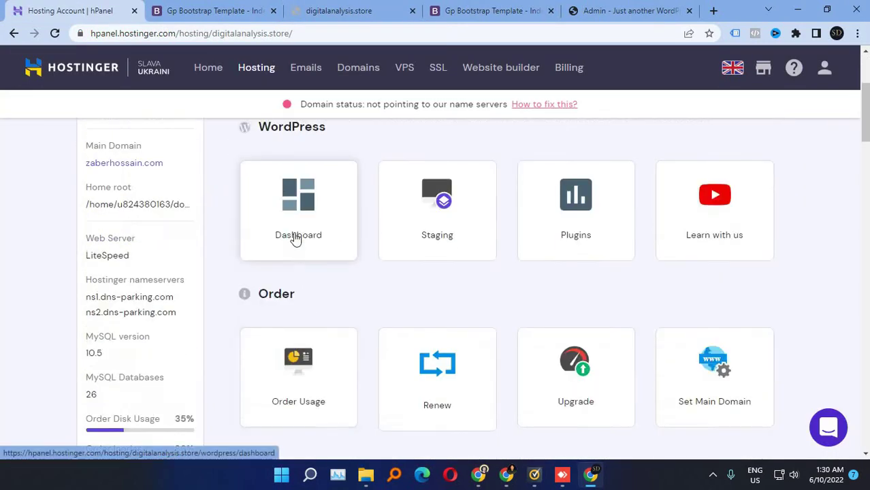
pyautogui.click(354, 223)
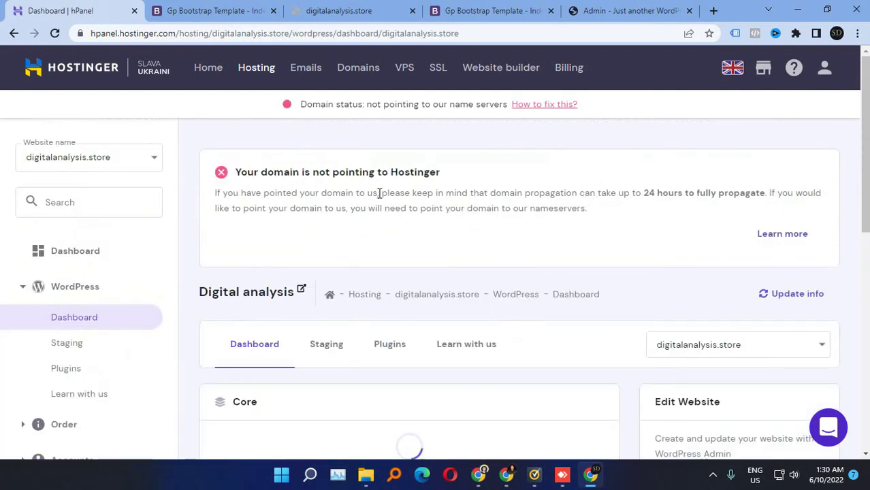
pyautogui.scroll(-2, 510, 275)
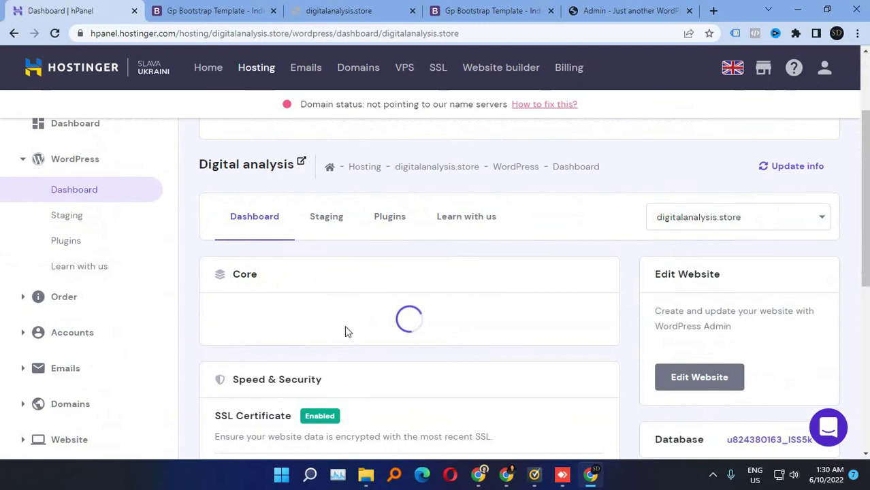
pyautogui.scroll(-5, 359, 262)
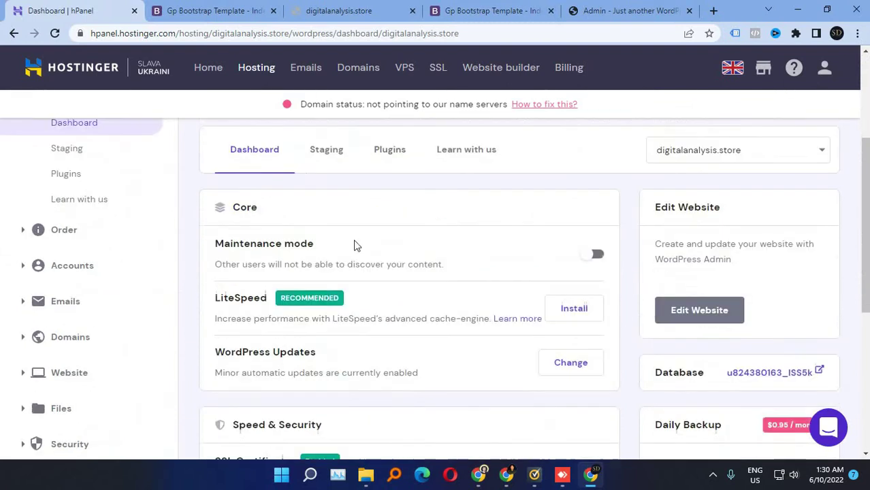
pyautogui.scroll(6, 354, 330)
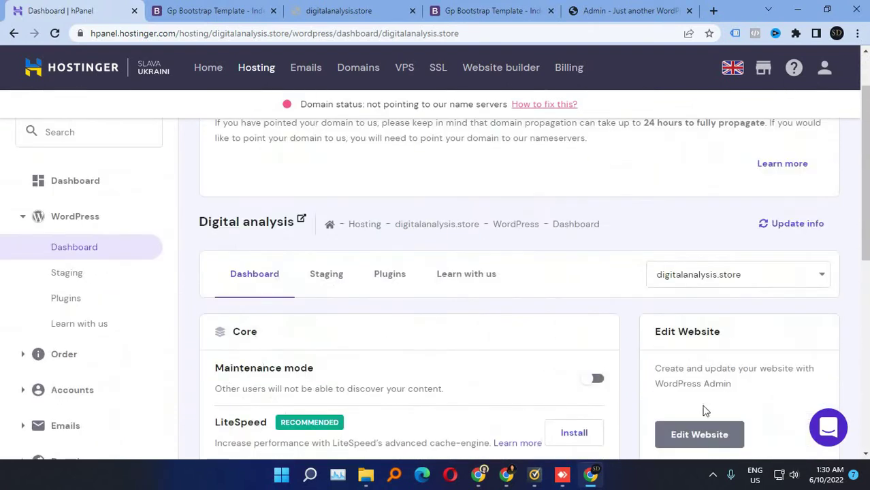
pyautogui.scroll(-2, 704, 367)
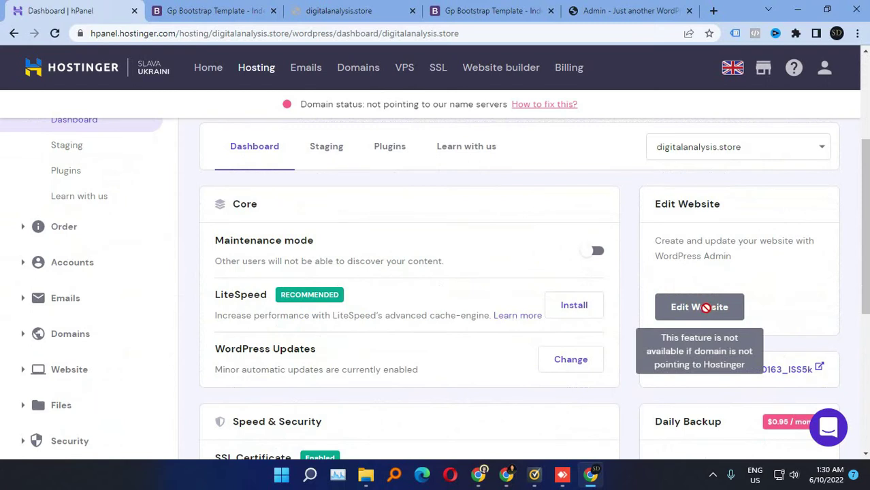
# Step: Open the File Manager for digitalanalysis.store and enter the public_html folder
pyautogui.scroll(-1, 34, 350)
pyautogui.click(35, 352)
pyautogui.scroll(-3, 62, 293)
pyautogui.scroll(1, 80, 226)
pyautogui.scroll(2, 78, 226)
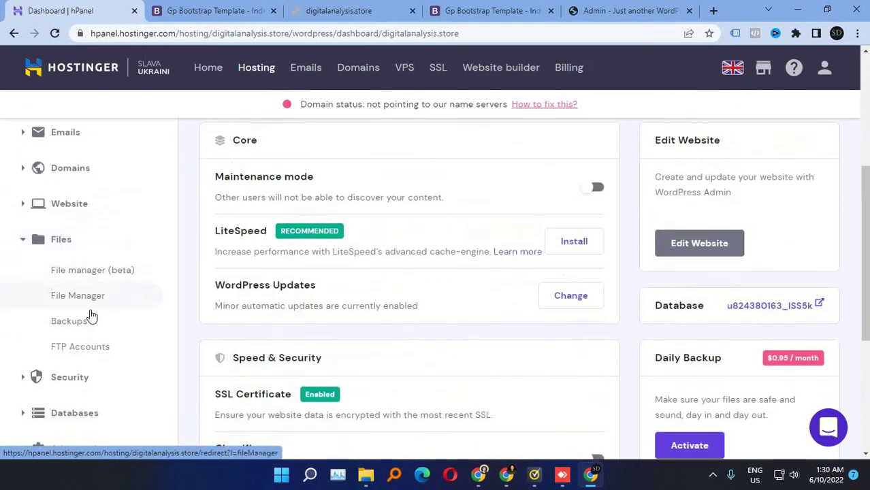
pyautogui.click(77, 297)
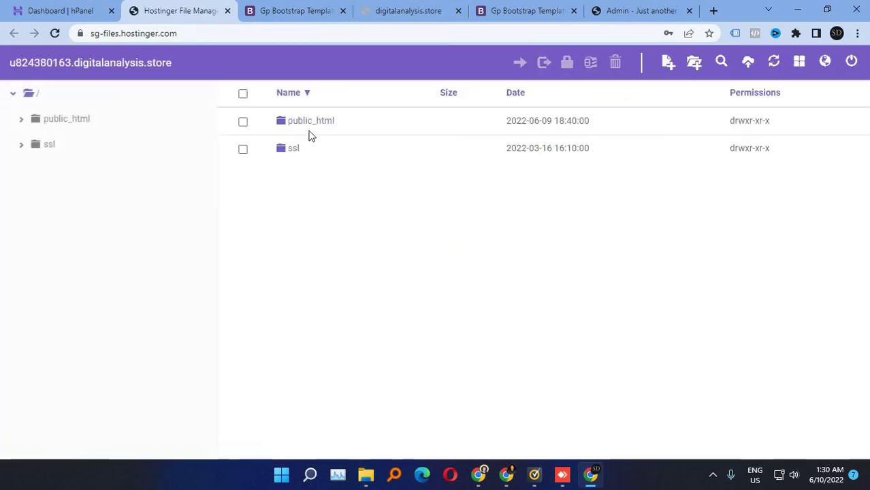
pyautogui.doubleClick(307, 129)
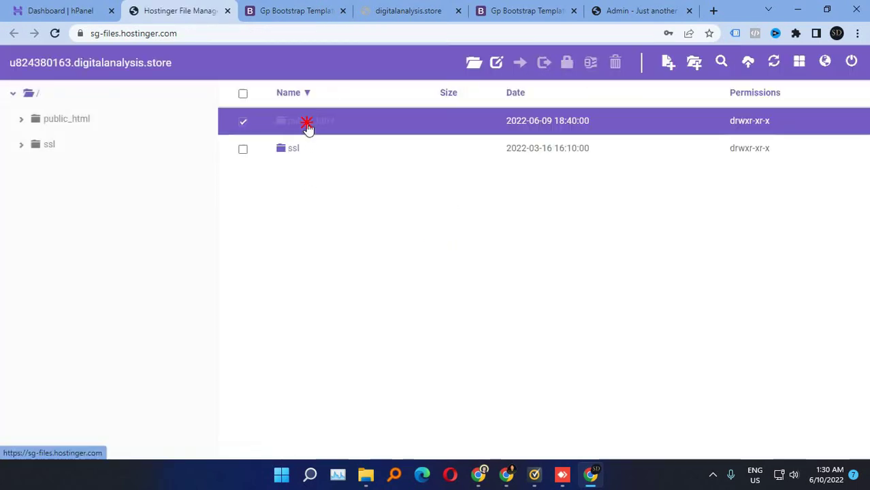
# Step: Examine the folders and files in public_html for suspicious names and modification dates
pyautogui.scroll(-5, 295, 184)
pyautogui.scroll(-5, 299, 204)
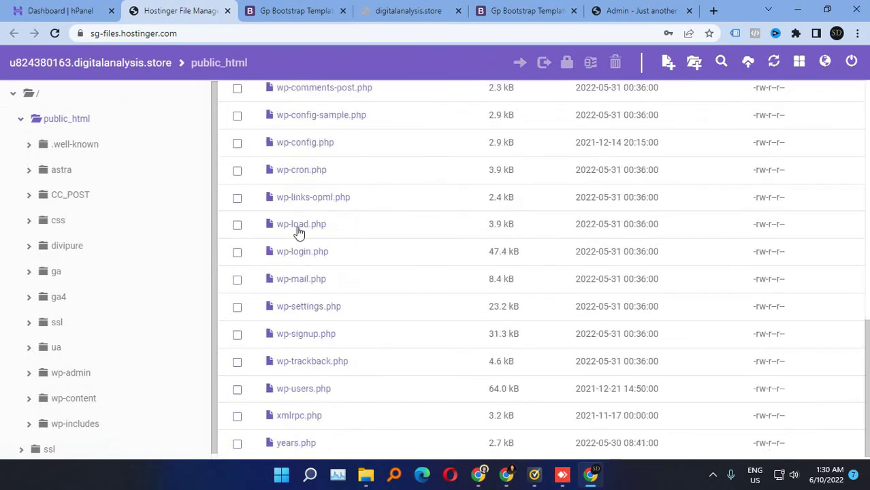
pyautogui.scroll(5, 351, 231)
pyautogui.scroll(3, 306, 195)
pyautogui.scroll(1, 307, 195)
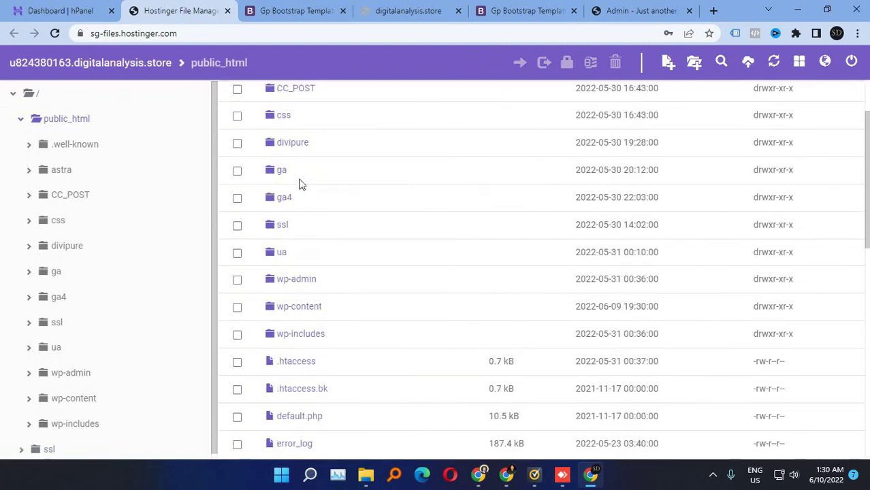
pyautogui.scroll(-4, 297, 231)
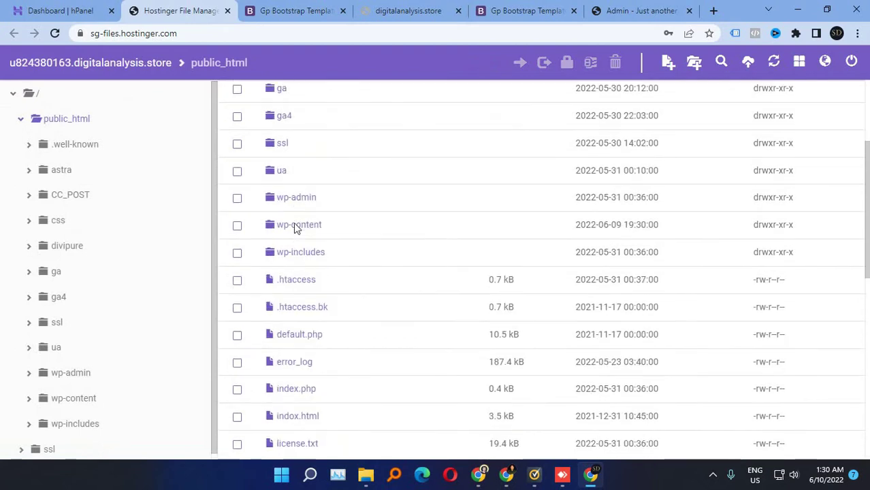
pyautogui.scroll(1, 299, 198)
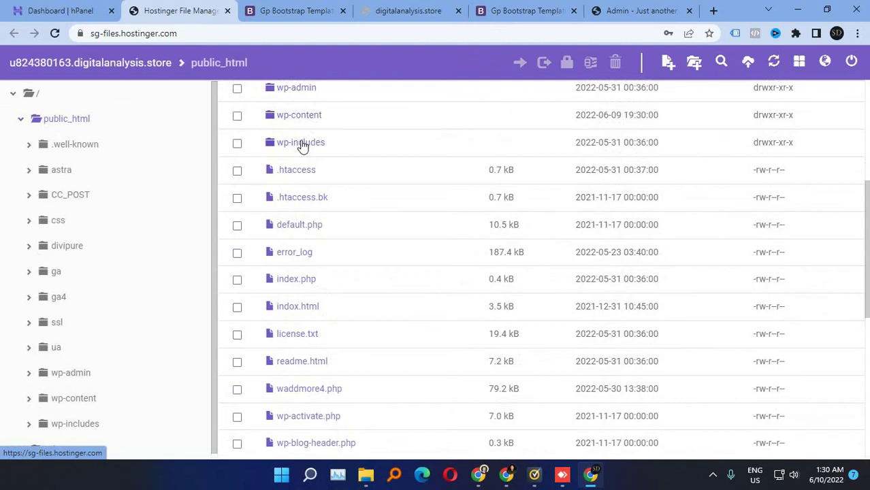
pyautogui.scroll(-6, 304, 174)
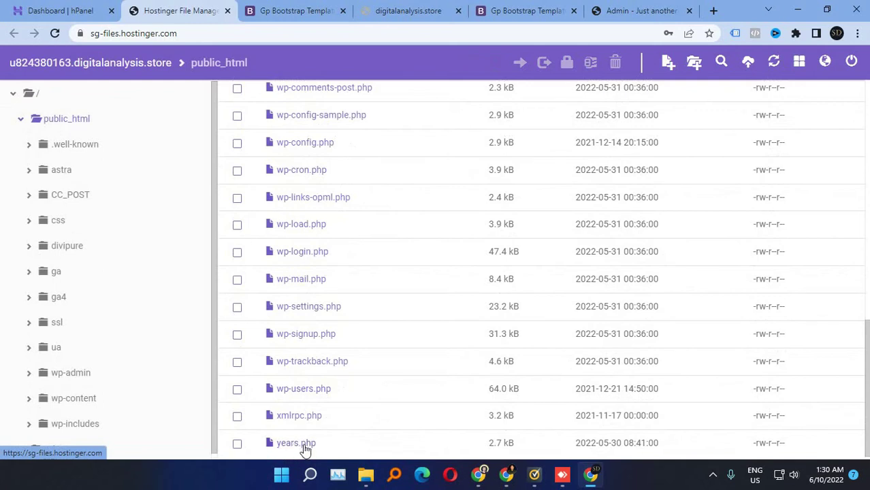
# Step: Check the modification dates of the years.php and waddmore4.php files in public_html
pyautogui.moveTo(620, 443); pyautogui.dragTo(573, 445)
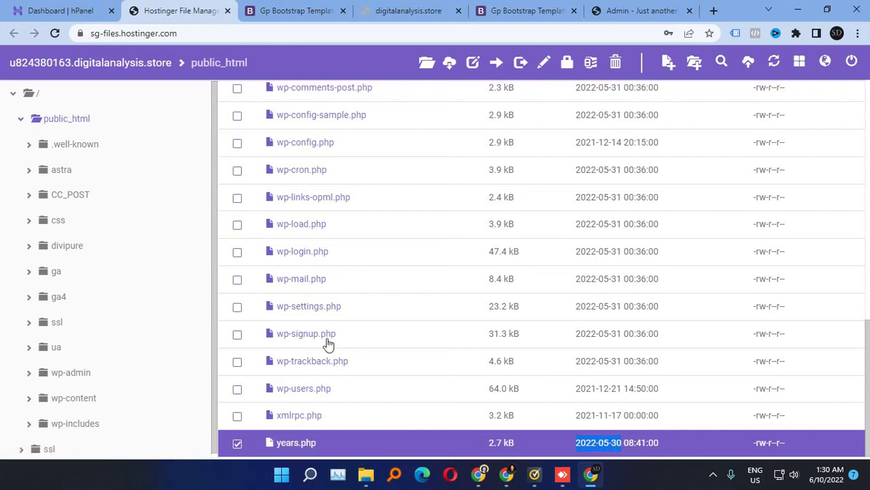
pyautogui.scroll(1, 327, 344)
pyautogui.scroll(3, 326, 343)
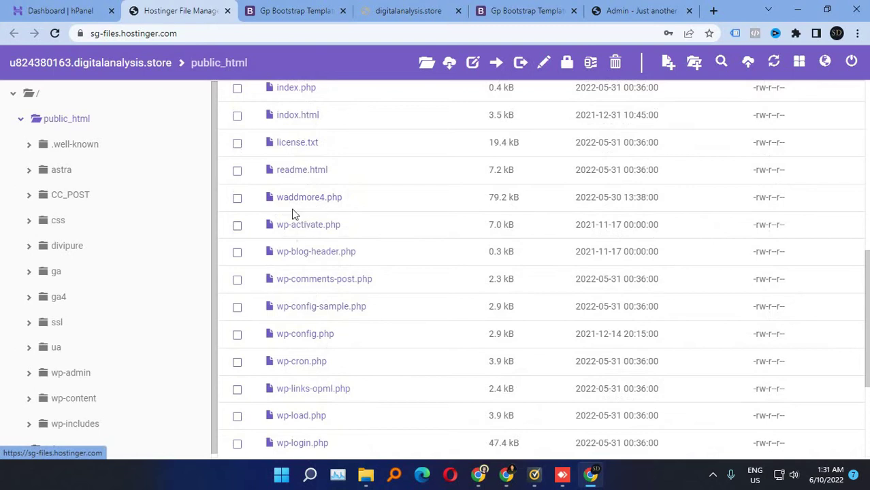
pyautogui.click(638, 198)
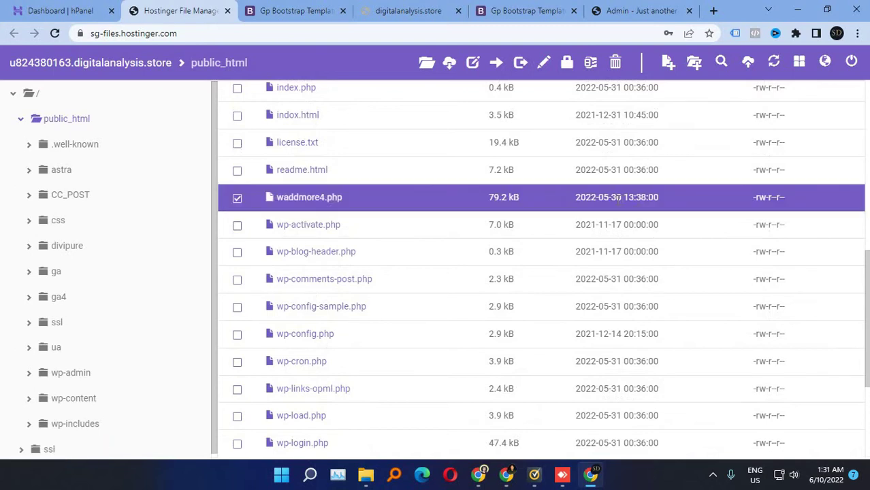
pyautogui.scroll(3, 334, 203)
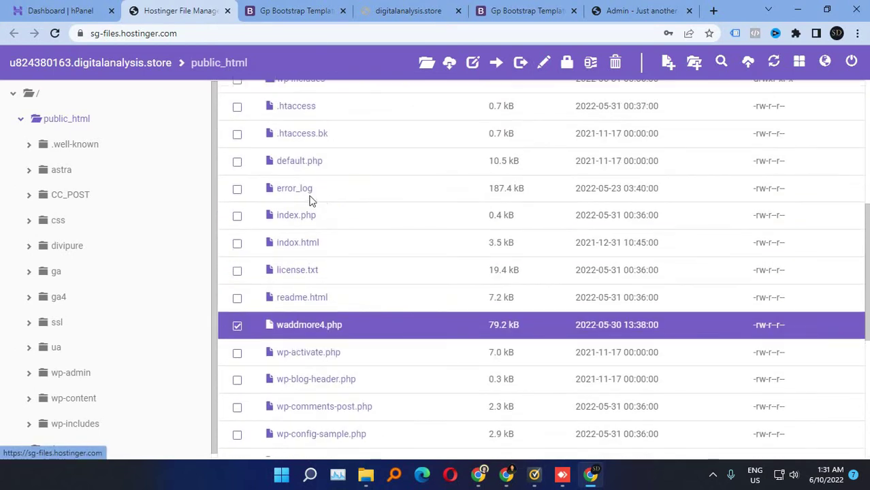
# Step: Open error_log in the file editor, inspect the themes/phlox-pro/auxin-content/functions.php path in its entries, and close it without saving
pyautogui.scroll(1, 306, 194)
pyautogui.click(303, 320)
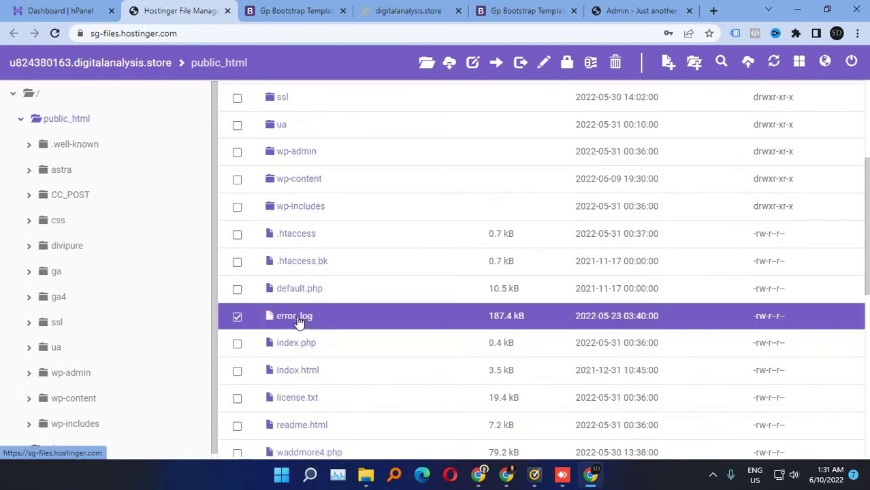
pyautogui.rightClick(291, 317)
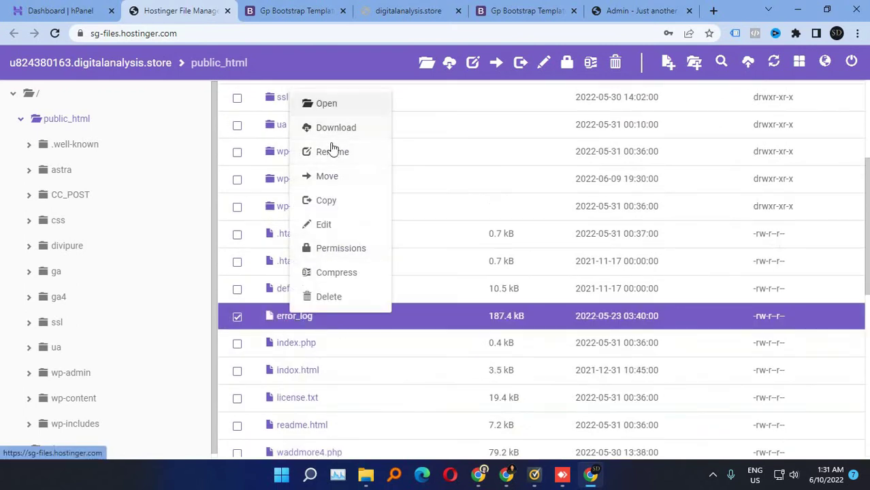
pyautogui.click(333, 224)
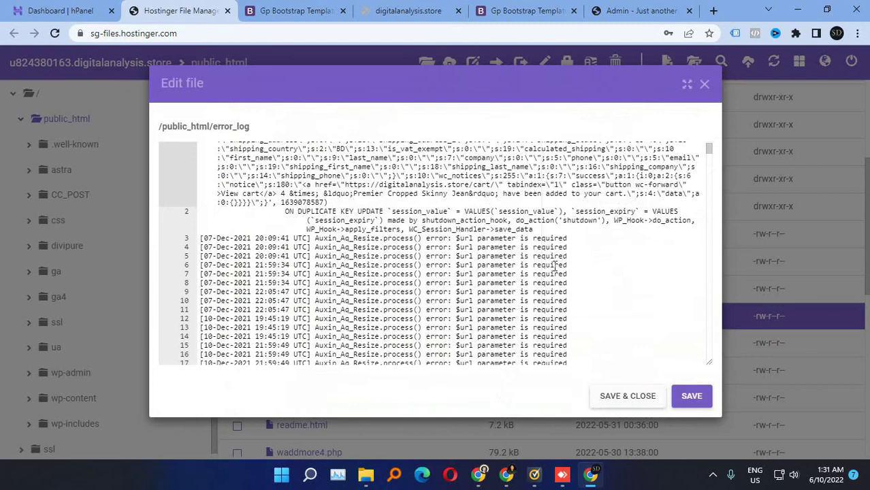
pyautogui.scroll(-6, 497, 264)
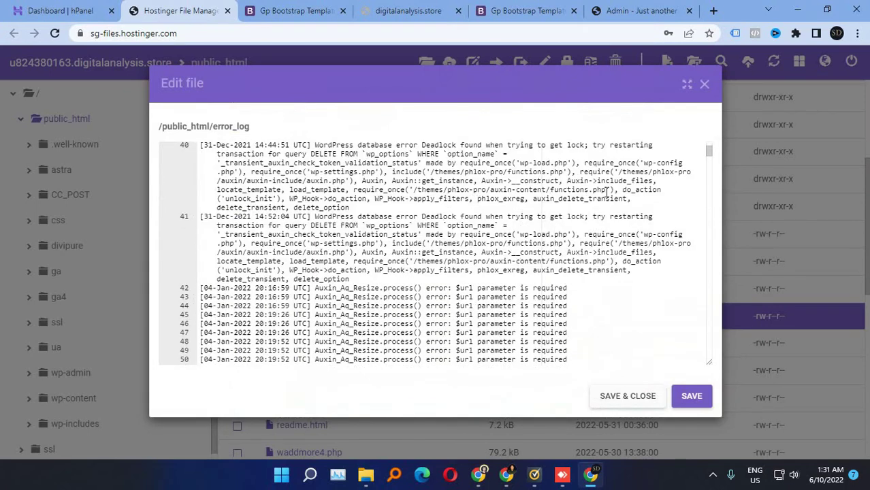
pyautogui.moveTo(604, 190); pyautogui.dragTo(415, 188)
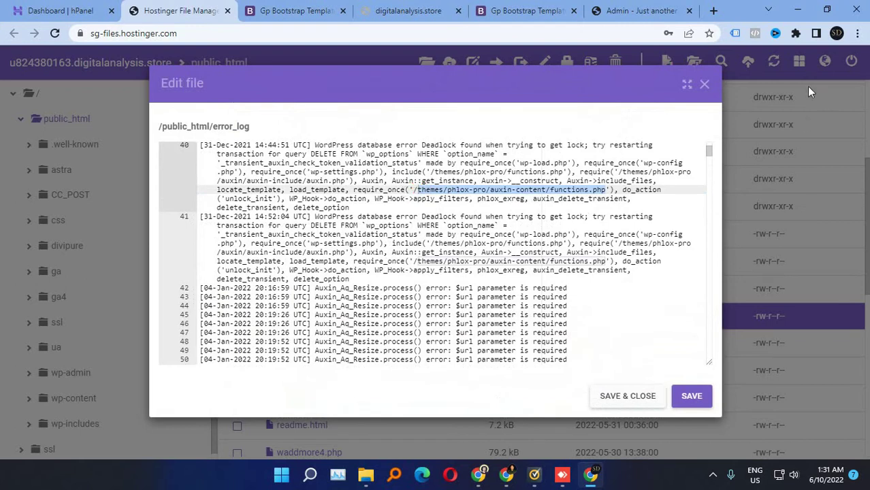
pyautogui.click(705, 86)
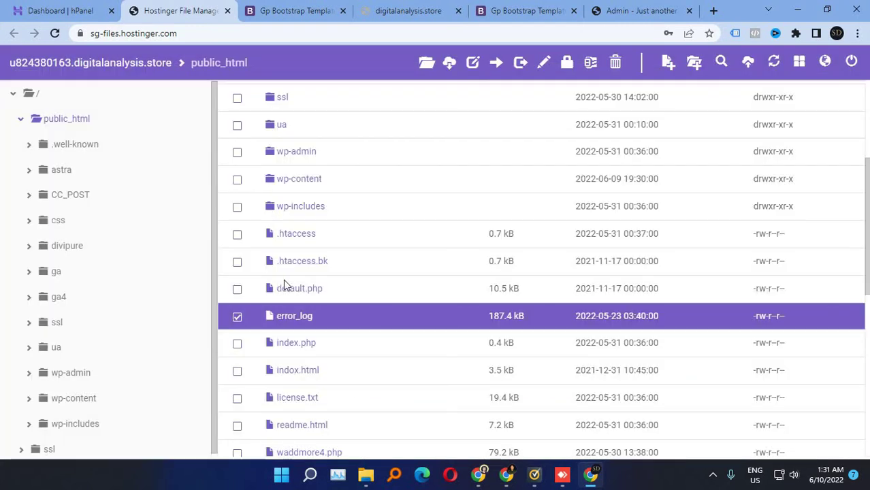
# Step: Open the wp-content folder to inspect its contents, and return to public_html
pyautogui.scroll(2, 310, 278)
pyautogui.scroll(-4, 322, 324)
pyautogui.scroll(-2, 324, 402)
pyautogui.scroll(7, 307, 279)
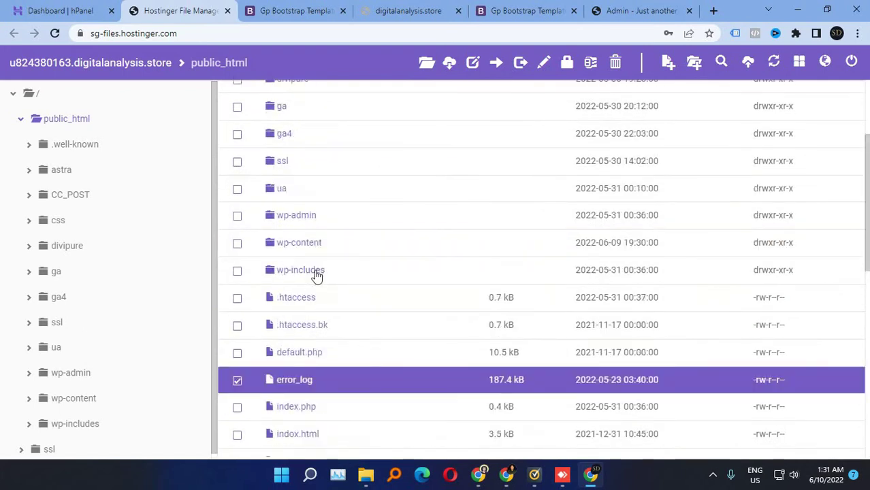
pyautogui.click(316, 275)
pyautogui.click(312, 223)
pyautogui.doubleClick(315, 246)
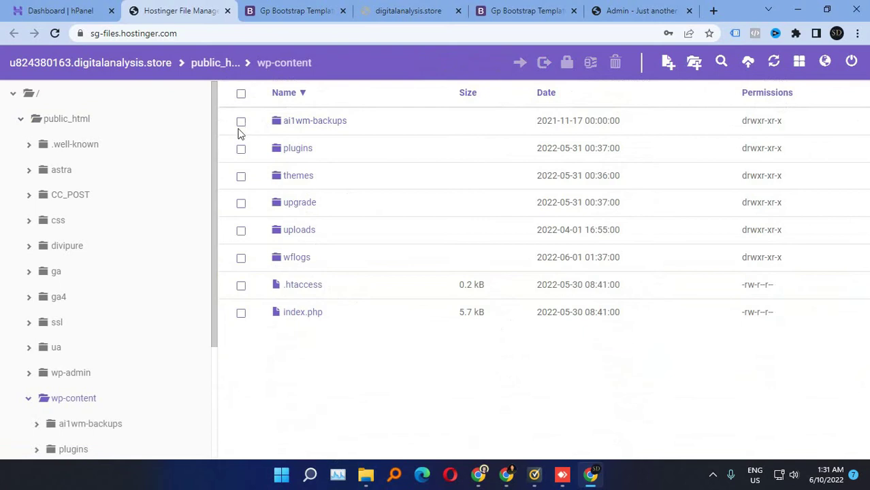
pyautogui.click(78, 121)
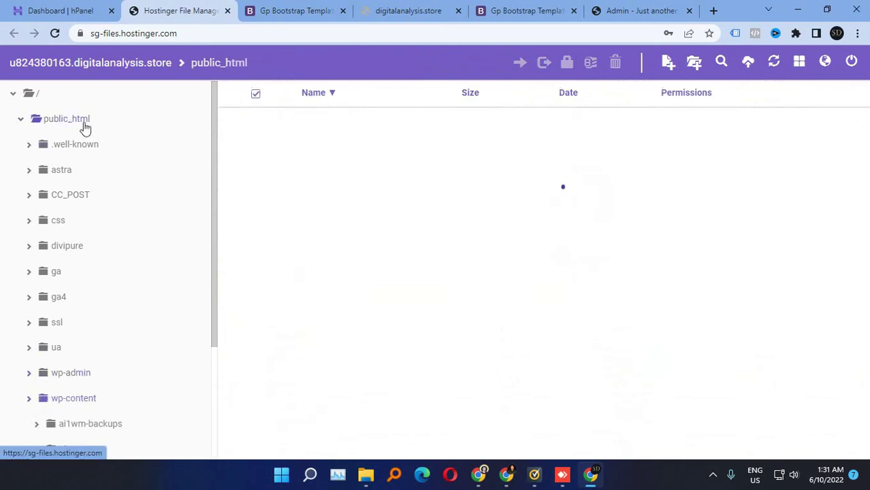
# Step: Examine the WordPress files and folders in public_html and their modification dates, including wp-config.php
pyautogui.scroll(-5, 354, 292)
pyautogui.scroll(-4, 334, 297)
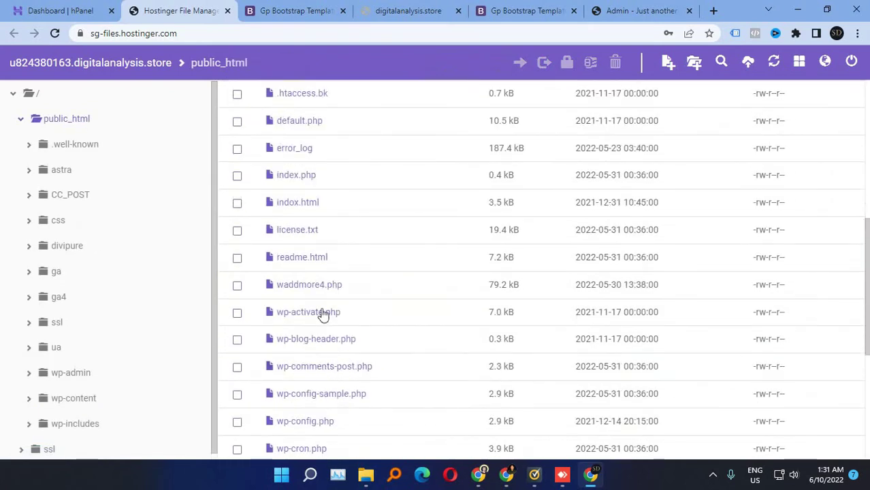
pyautogui.click(314, 229)
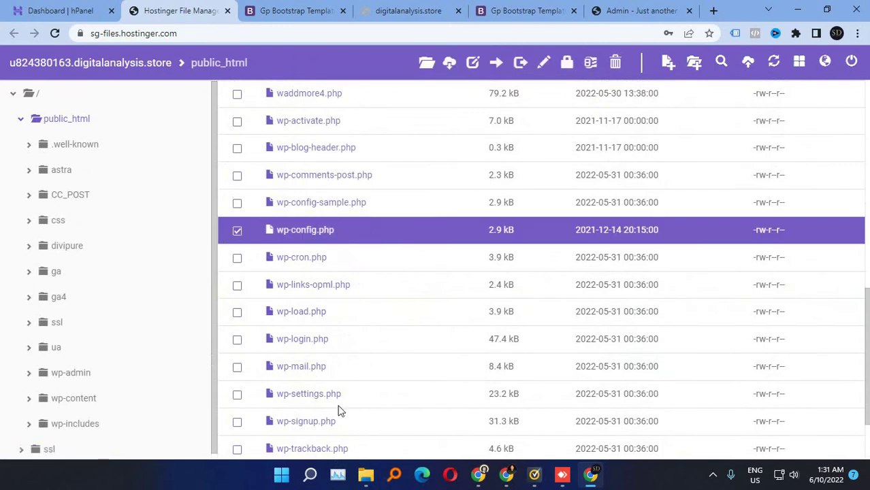
pyautogui.scroll(6, 340, 410)
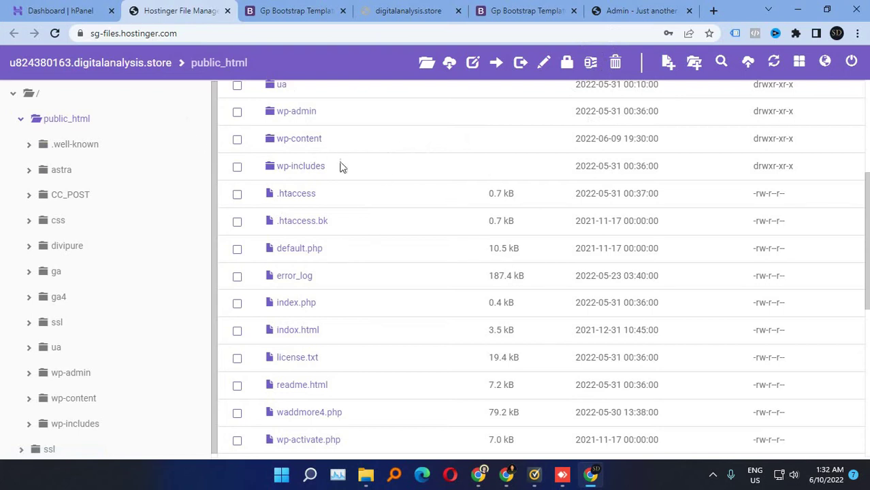
pyautogui.scroll(1, 345, 216)
pyautogui.scroll(5, 347, 218)
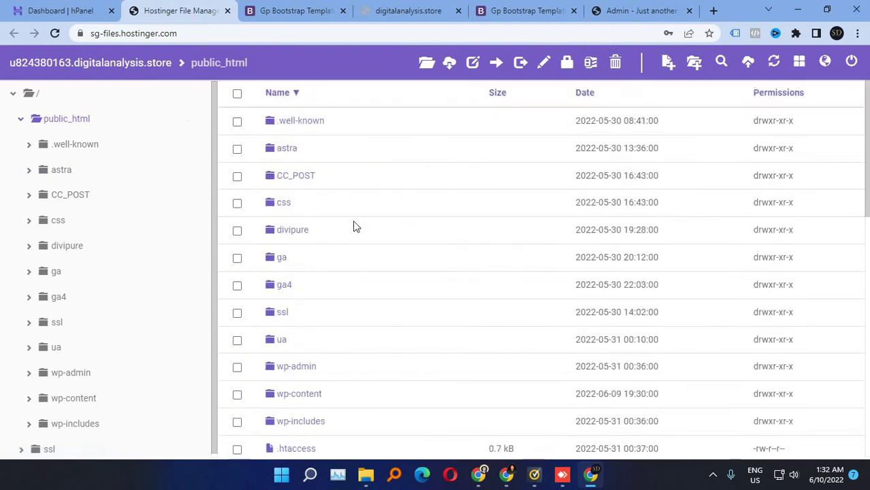
# Step: Select the public_html items from the .well-known folder through wp-signup.php and delete them
pyautogui.click(317, 127)
pyautogui.scroll(-10, 334, 282)
pyautogui.keyDown('shift'); pyautogui.click(336, 327); pyautogui.keyUp('shift')
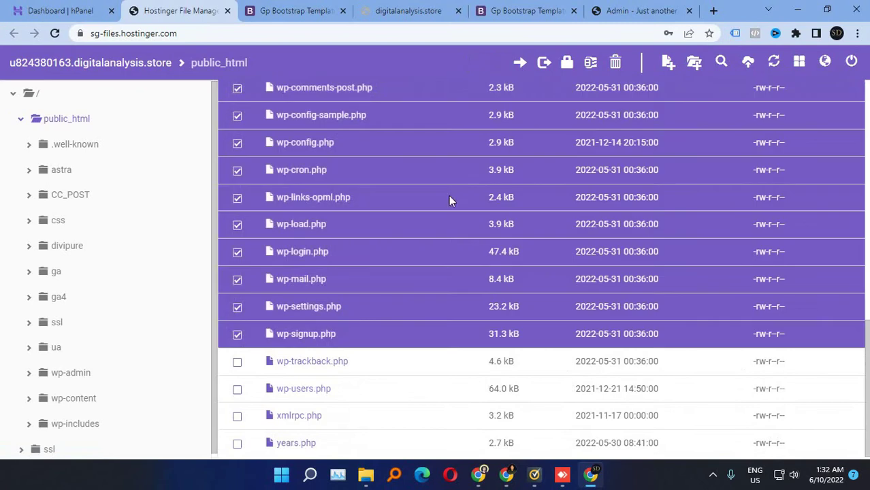
pyautogui.click(614, 62)
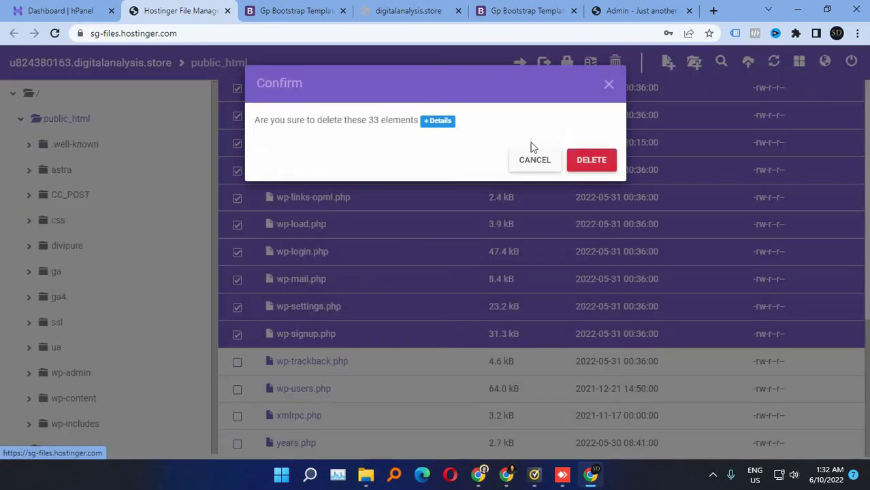
pyautogui.click(601, 162)
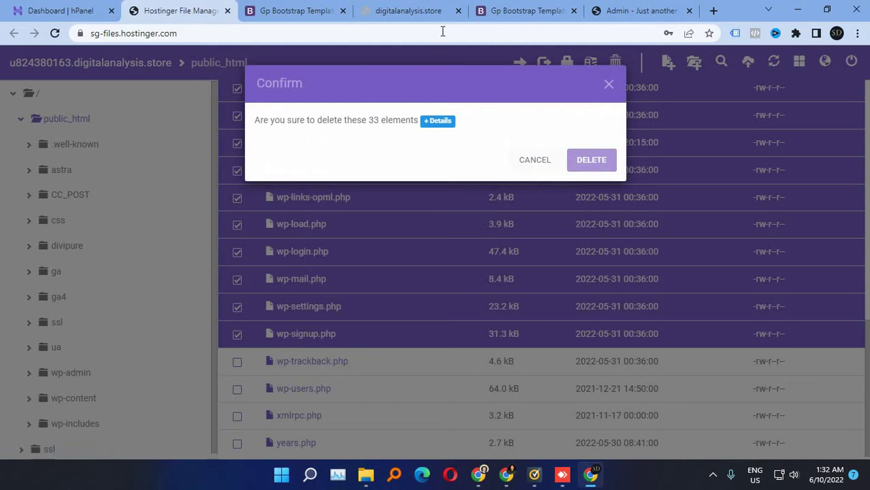
# Step: Check the browser's site security information for digitalanalysis.store
pyautogui.click(420, 9)
pyautogui.click(107, 36)
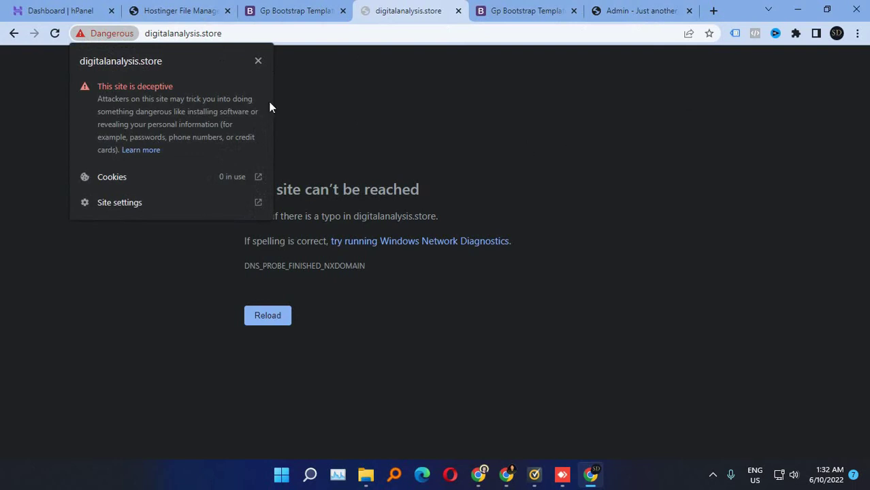
pyautogui.click(97, 37)
pyautogui.click(99, 36)
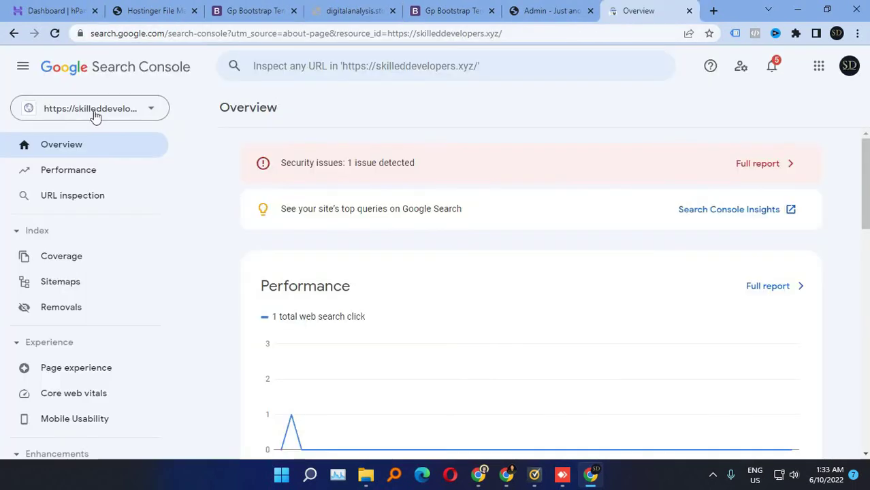
# Step: View the ownership verification options for the first unverified Search Console property and close them
pyautogui.click(120, 110)
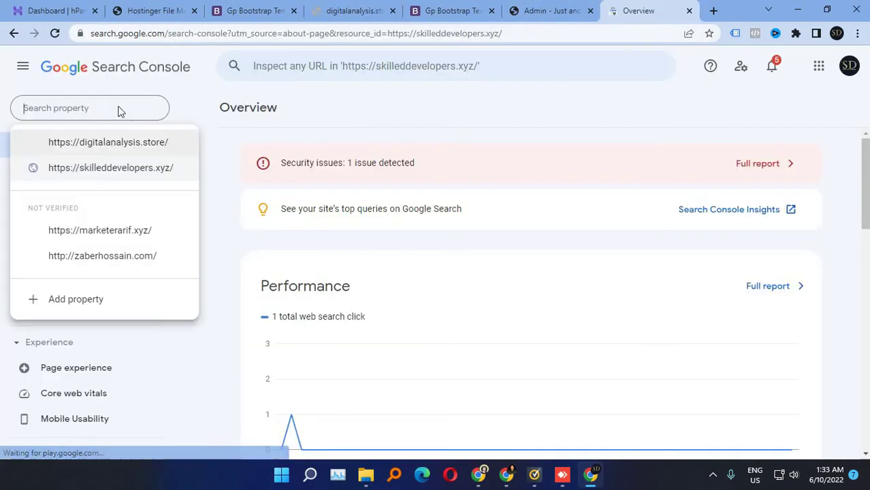
pyautogui.click(116, 232)
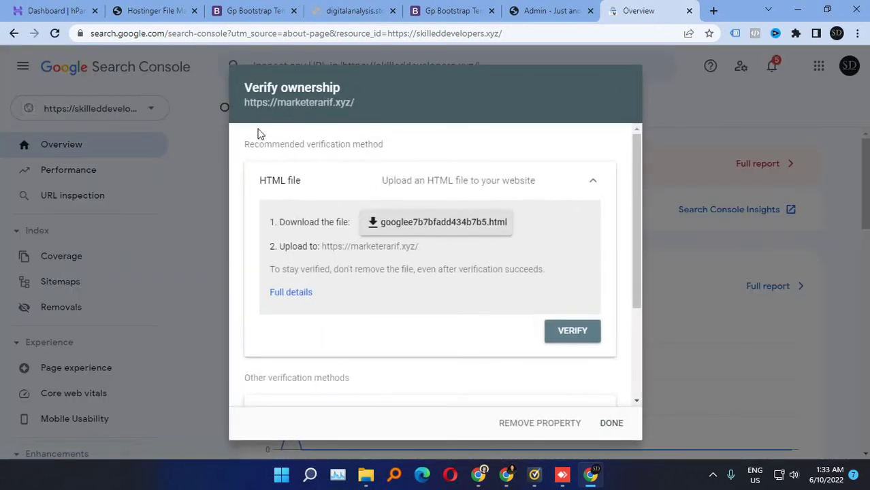
pyautogui.click(612, 423)
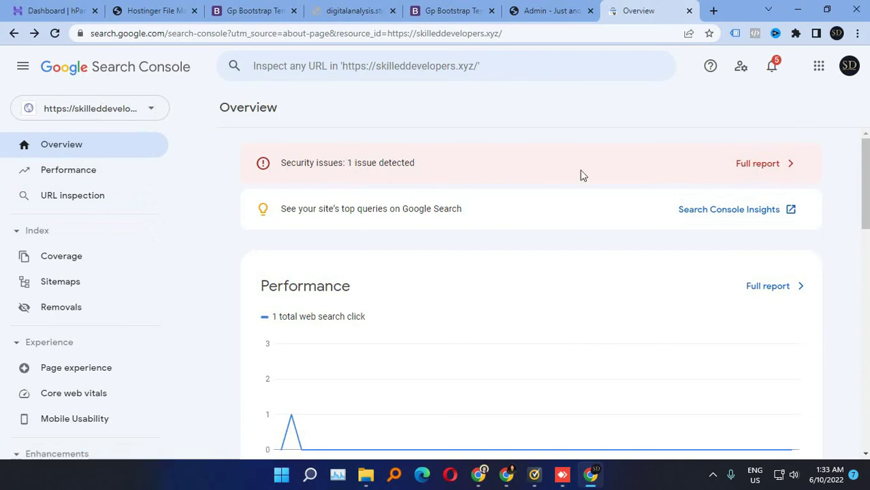
pyautogui.click(780, 163)
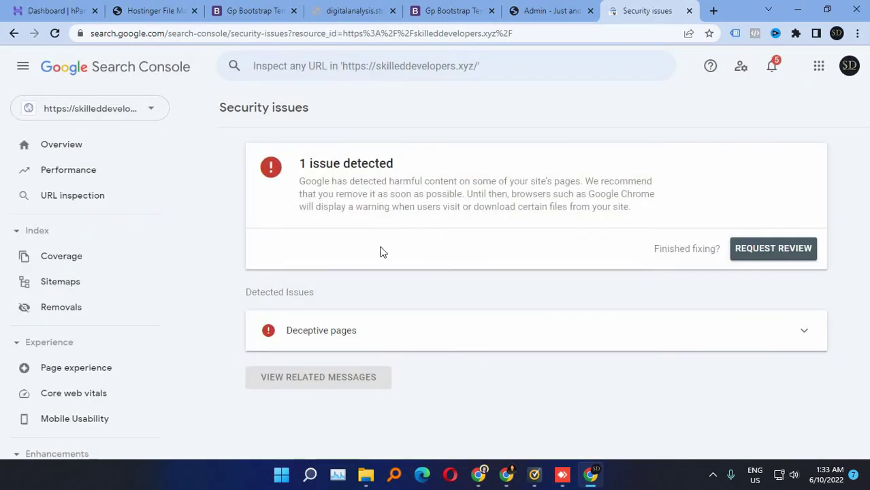
pyautogui.click(756, 341)
pyautogui.scroll(-1, 544, 330)
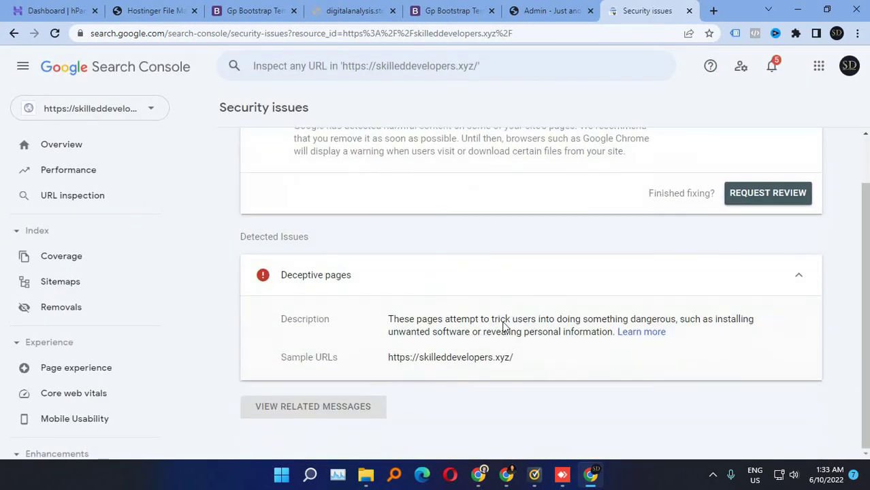
pyautogui.moveTo(539, 319)
pyautogui.mouseDown()
pyautogui.moveTo(778, 313)
pyautogui.moveTo(540, 306)
pyautogui.mouseUp()
pyautogui.click(300, 408)
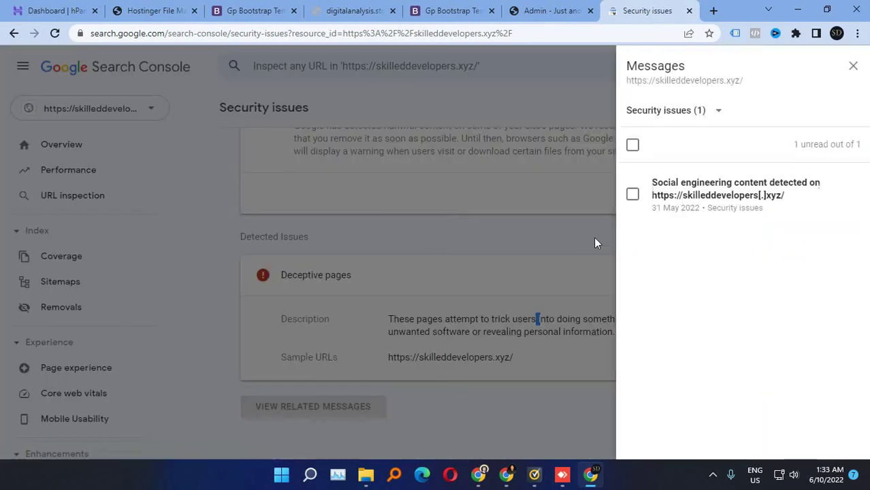
pyautogui.click(405, 215)
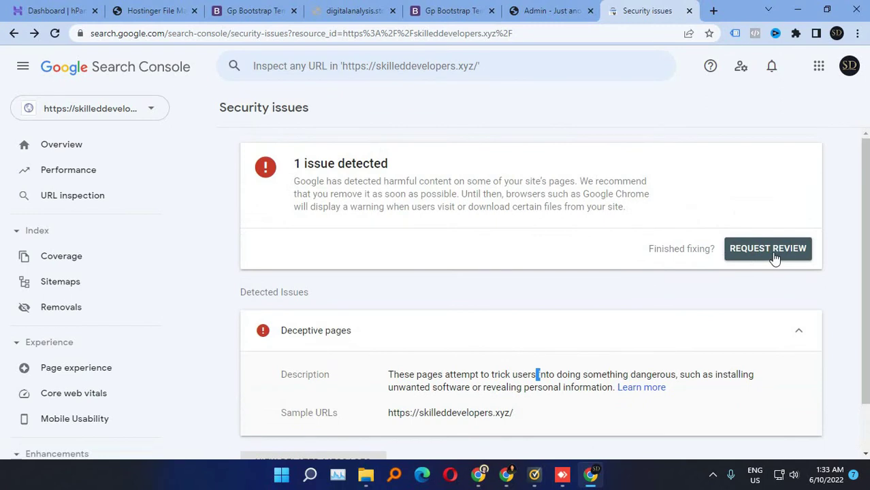
# Step: Look over the Search Console report sections, and read the notification about the Breadcrumbs structured data issue
pyautogui.scroll(-4, 51, 310)
pyautogui.scroll(3, 76, 292)
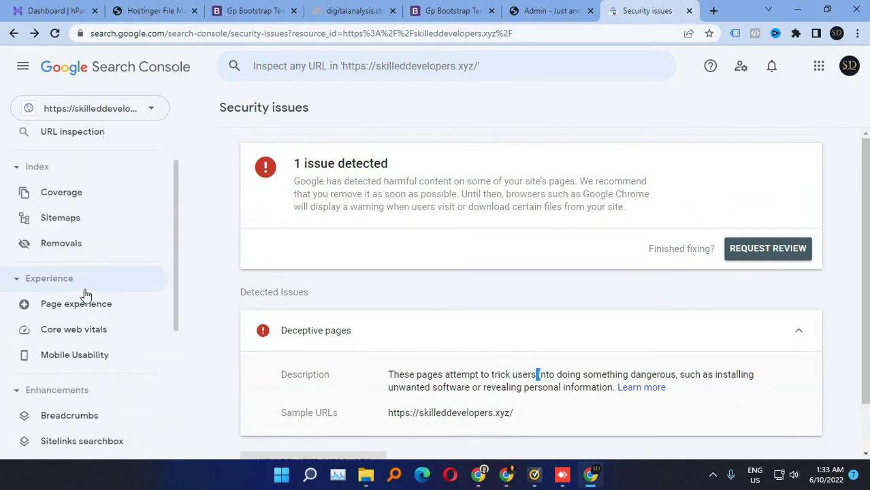
pyautogui.scroll(-4, 80, 367)
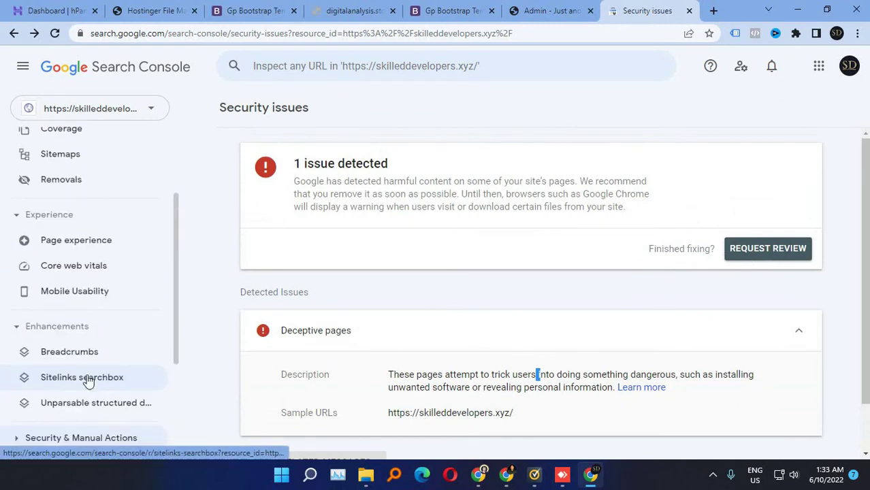
pyautogui.scroll(5, 81, 303)
pyautogui.scroll(-1, 431, 288)
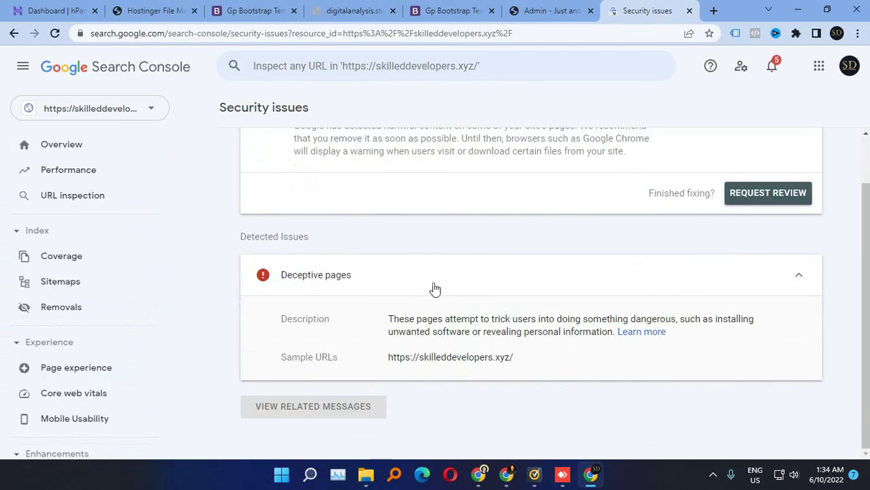
pyautogui.scroll(1, 476, 269)
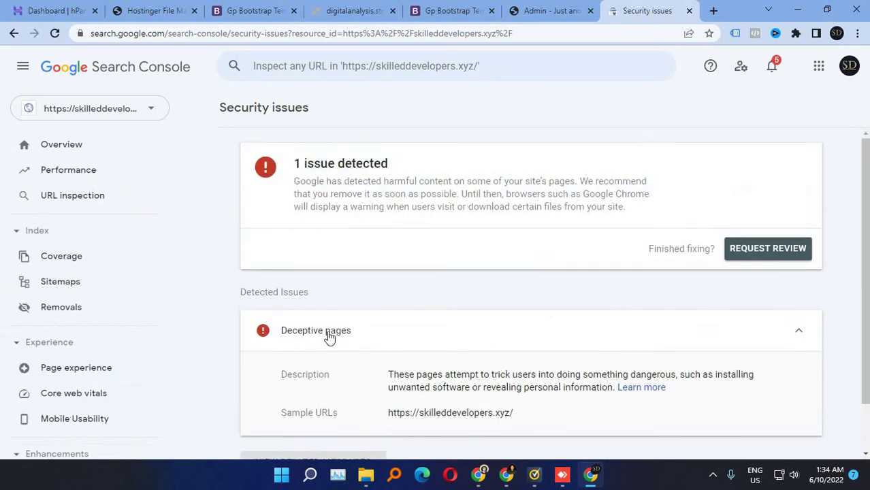
pyautogui.click(775, 66)
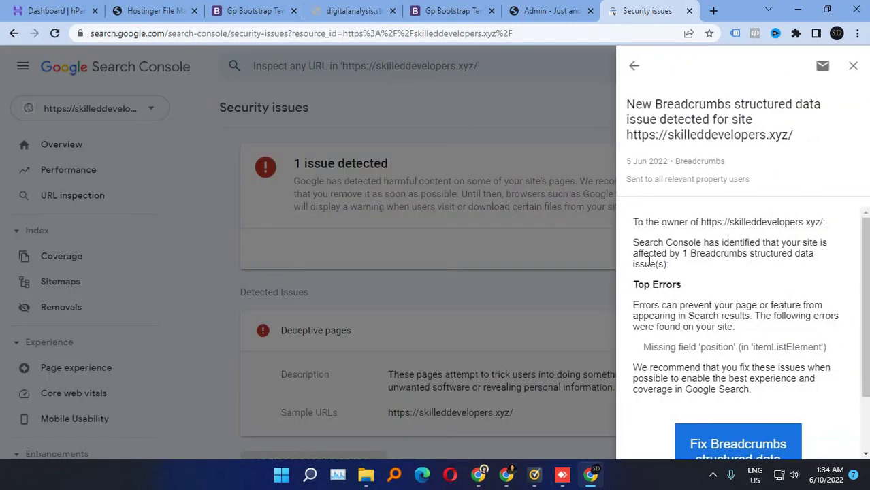
pyautogui.scroll(-1, 782, 250)
pyautogui.click(453, 245)
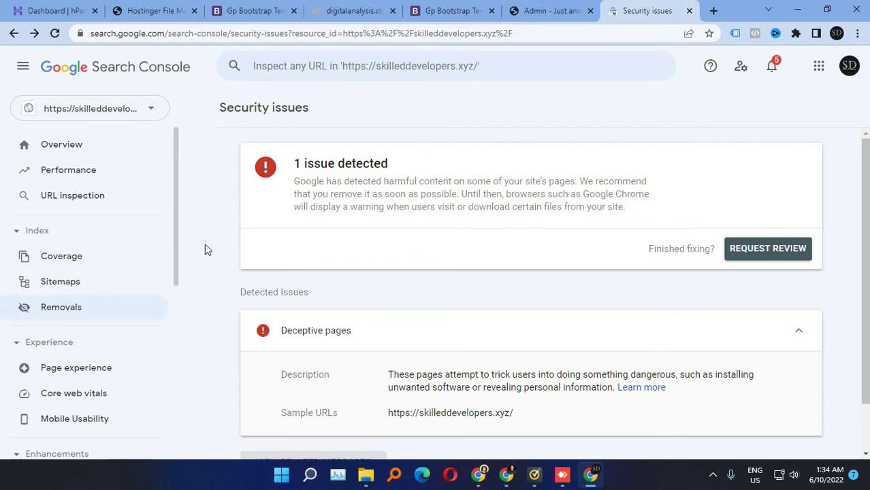
# Step: Reopen the Security issues report and start a review request, confirming that all issues were fixed
pyautogui.scroll(-4, 72, 388)
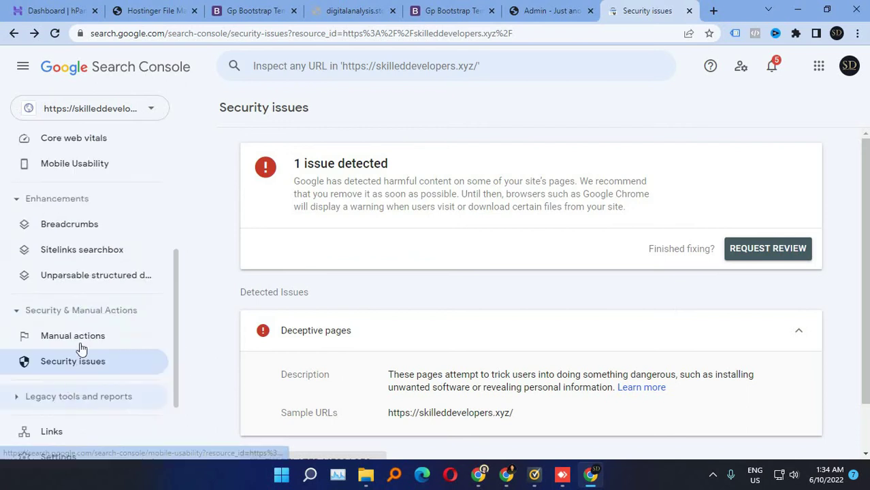
pyautogui.click(50, 361)
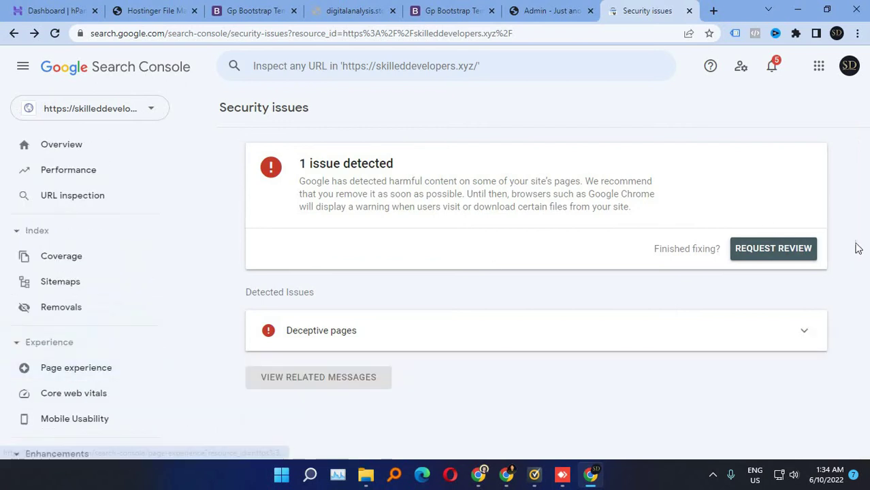
pyautogui.click(786, 249)
pyautogui.click(266, 205)
pyautogui.click(347, 251)
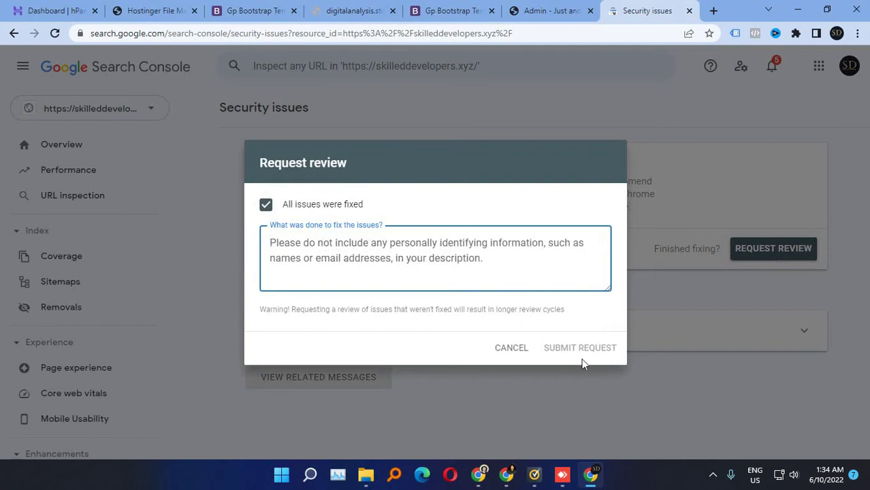
# Step: Check the connection security of the WordPress site showing the Hello world! post, and cancel the Search Console review request
pyautogui.click(534, 11)
pyautogui.click(104, 32)
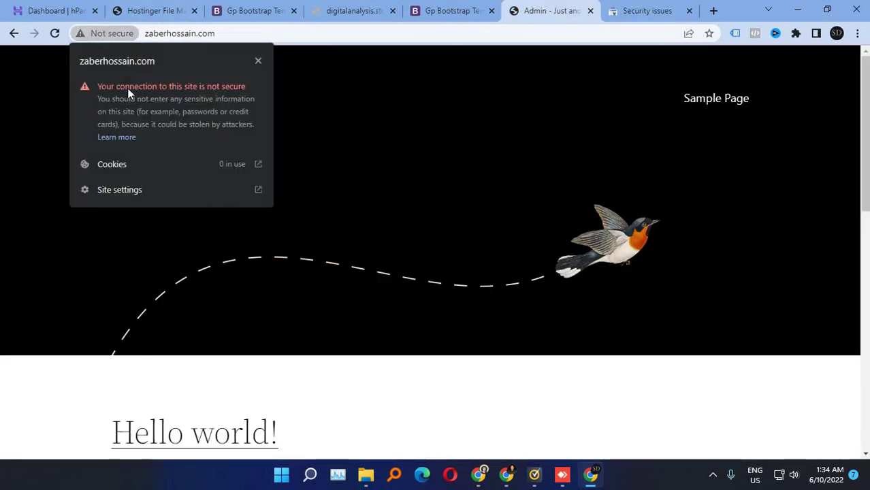
pyautogui.click(637, 11)
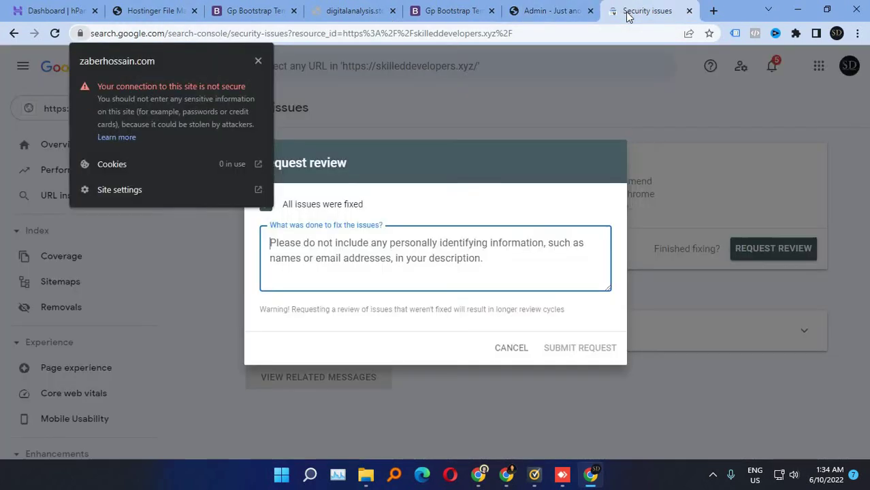
pyautogui.click(513, 351)
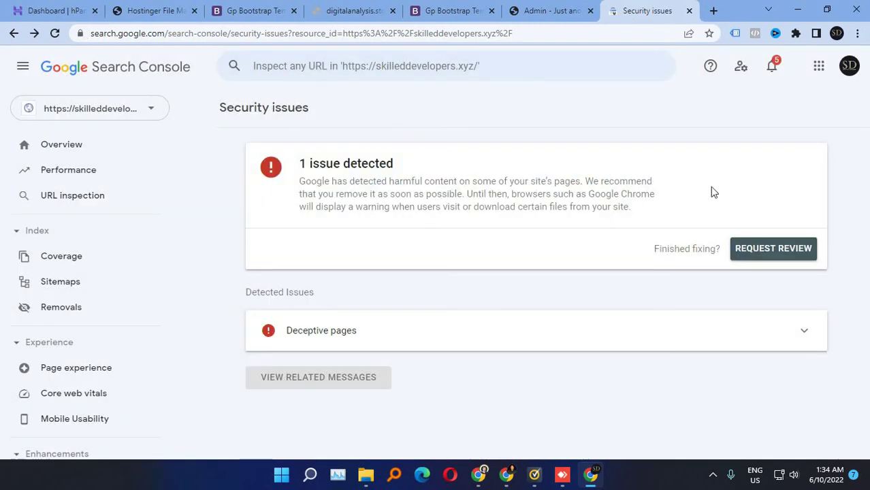
pyautogui.click(55, 9)
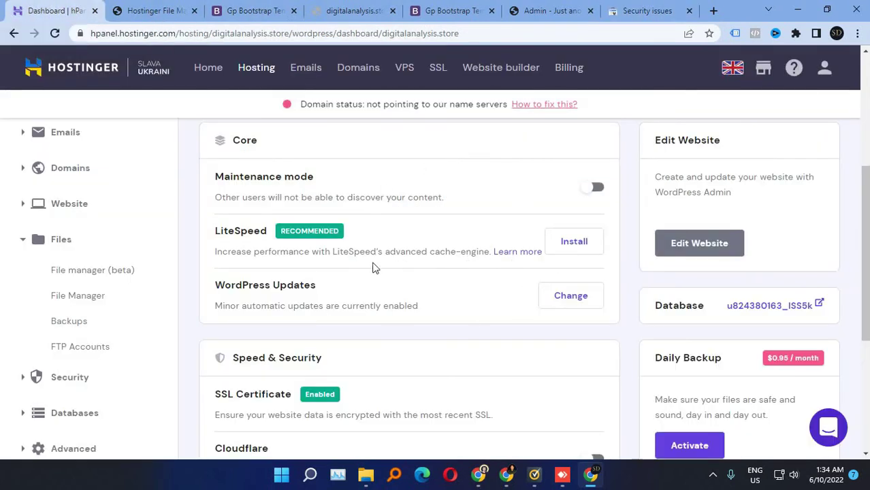
pyautogui.click(632, 8)
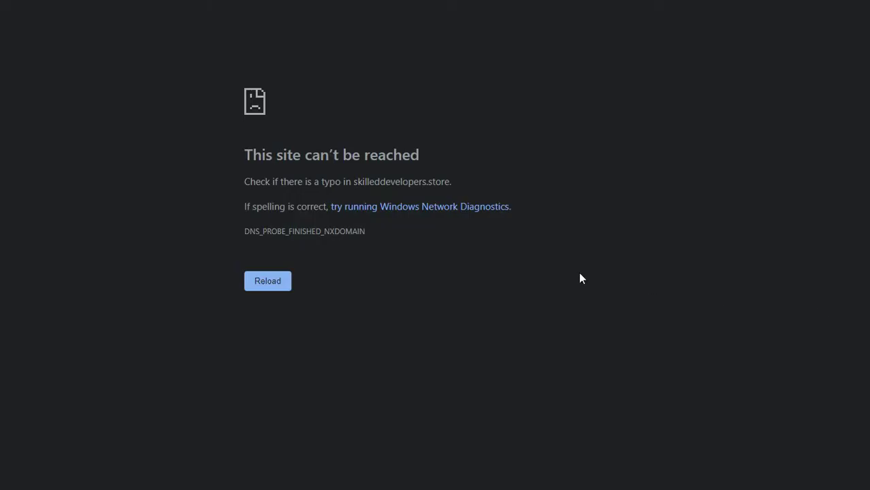
# Step: Leave full-screen view and check the browser's site security information for skilleddevelopers.store
pyautogui.press('F11')
pyautogui.click(175, 8)
pyautogui.click(265, 12)
pyautogui.click(104, 33)
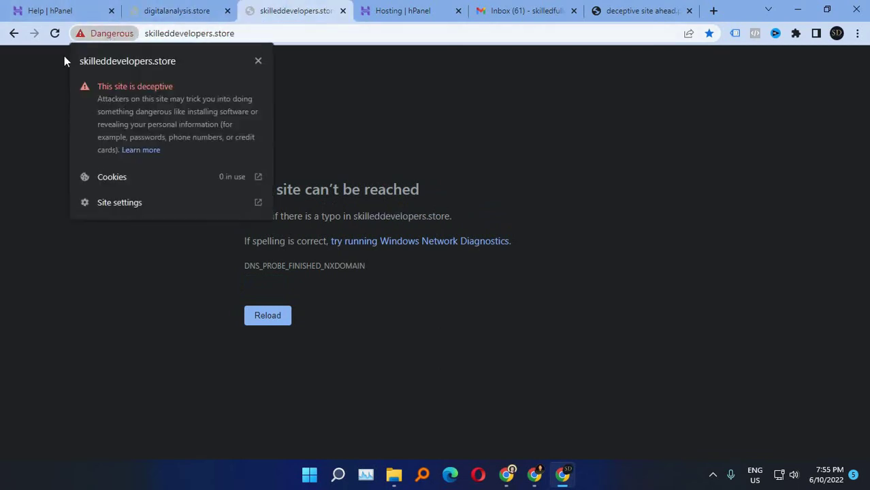
pyautogui.click(381, 110)
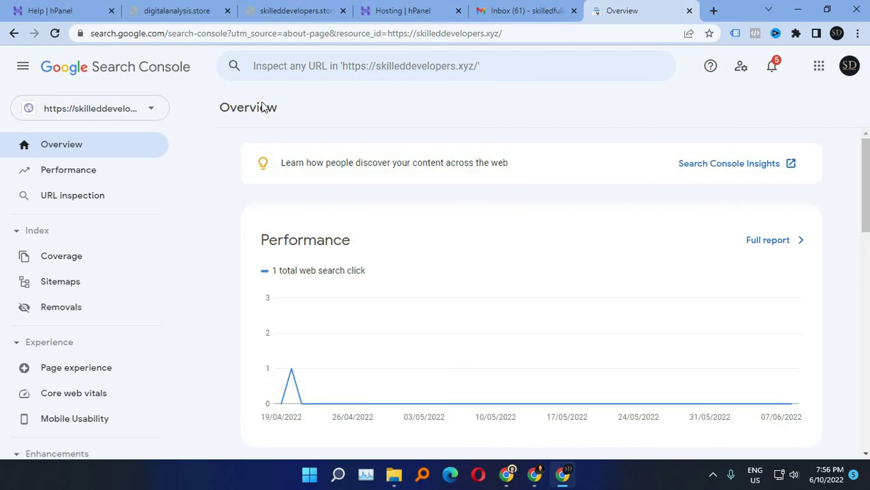
pyautogui.click(129, 113)
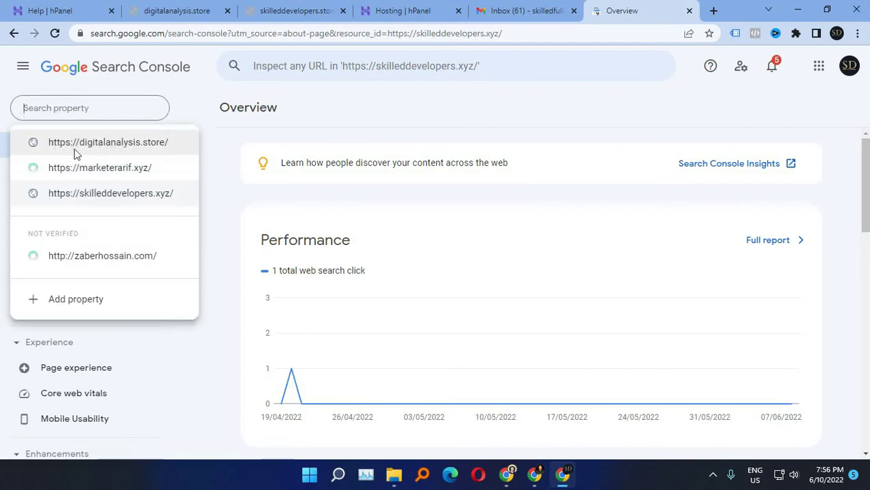
pyautogui.click(469, 219)
pyautogui.scroll(-5, 326, 242)
pyautogui.scroll(-2, 68, 291)
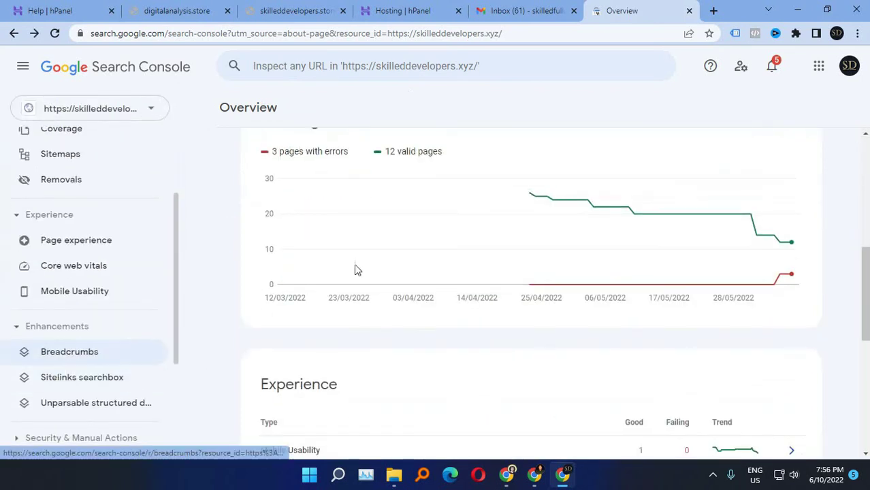
pyautogui.scroll(-3, 58, 310)
pyautogui.click(45, 260)
pyautogui.click(51, 305)
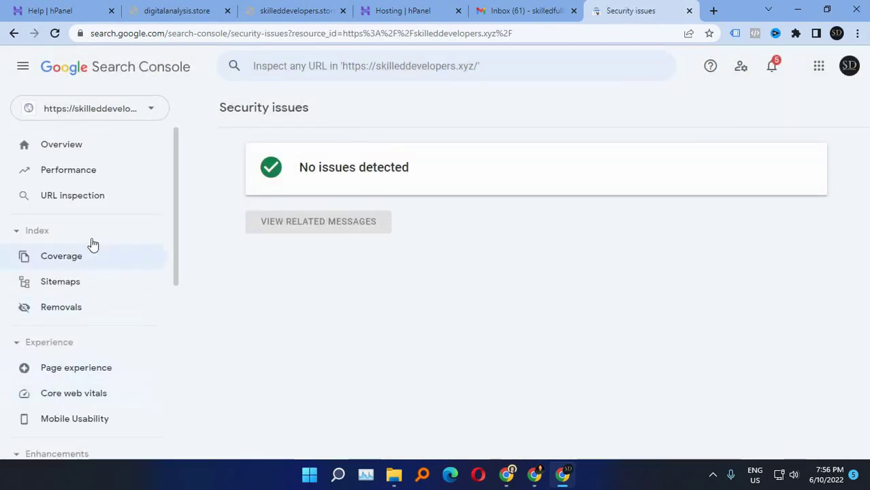
pyautogui.scroll(-3, 72, 294)
pyautogui.scroll(-1, 73, 294)
pyautogui.click(72, 403)
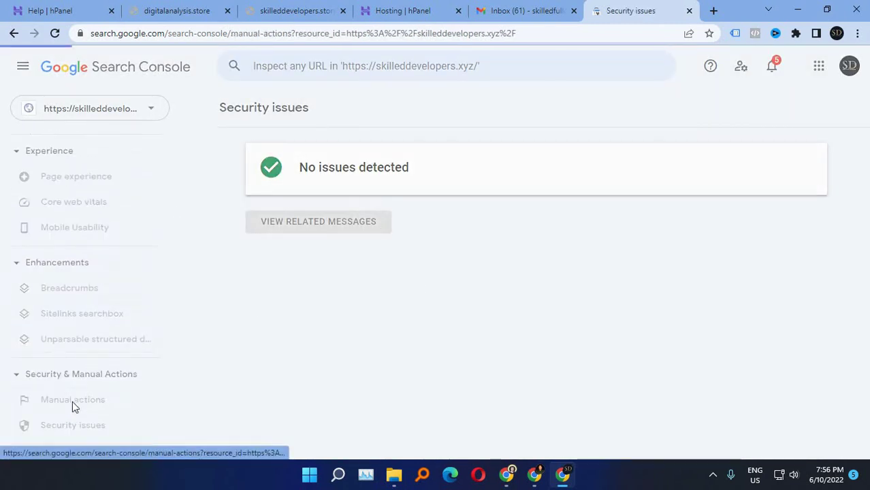
pyautogui.click(148, 110)
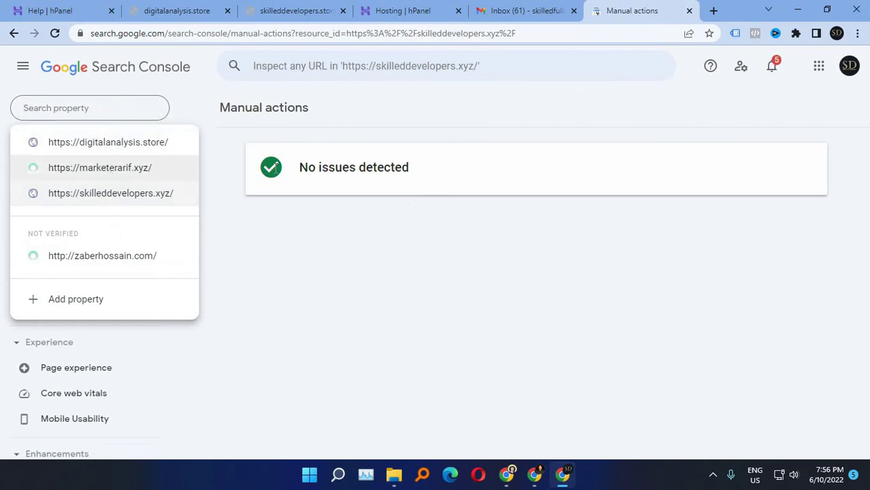
pyautogui.click(56, 171)
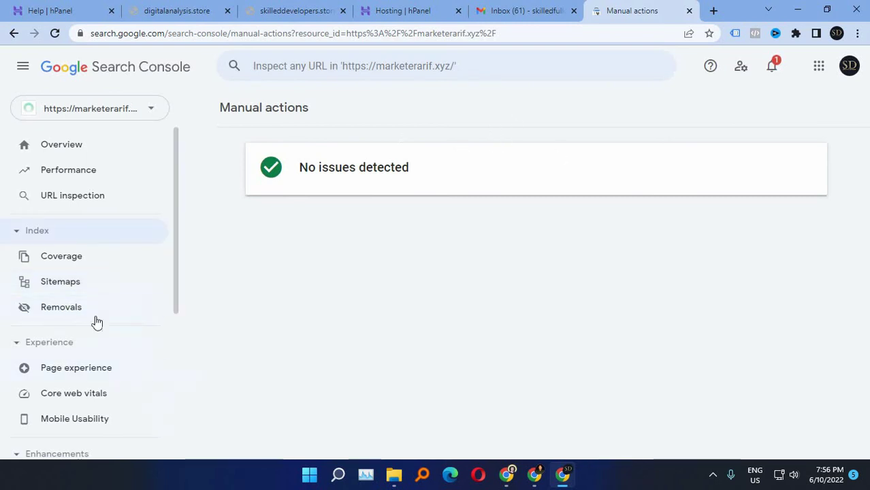
pyautogui.click(534, 10)
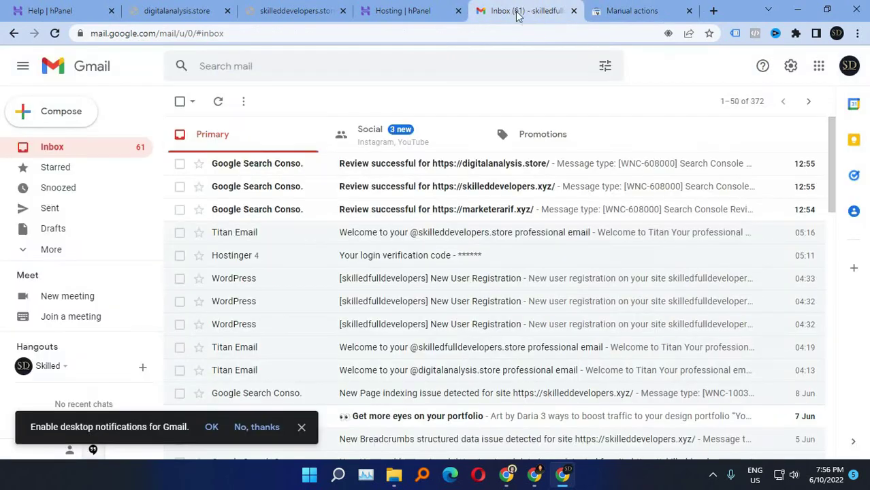
pyautogui.click(286, 213)
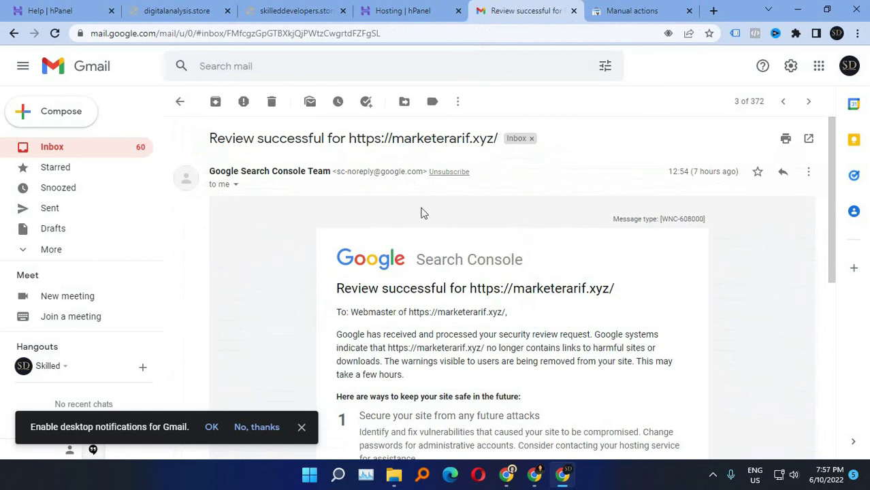
pyautogui.scroll(-5, 429, 334)
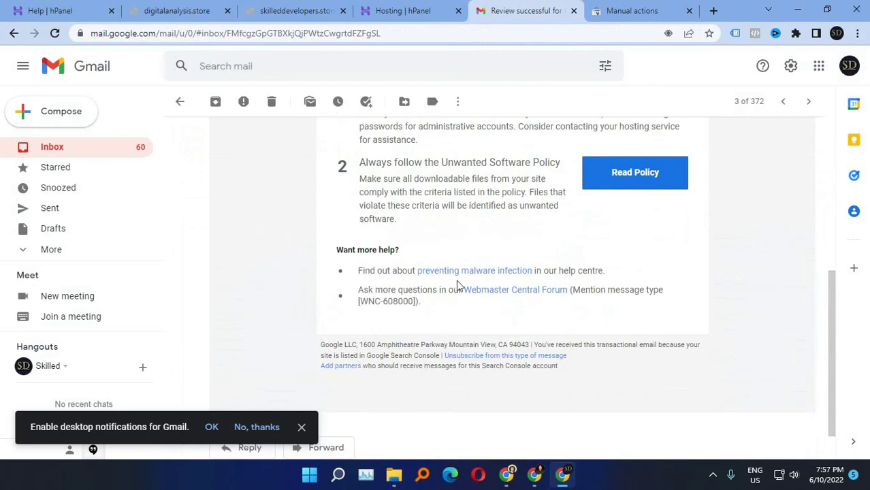
pyautogui.scroll(2, 441, 216)
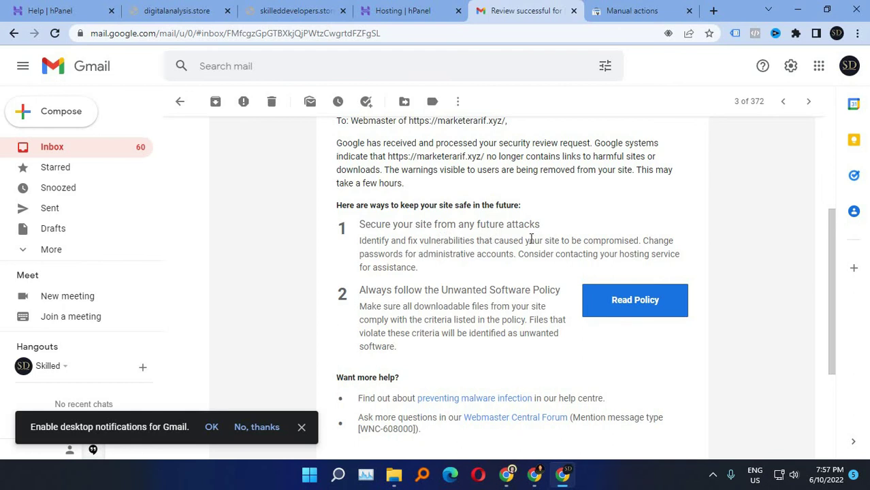
pyautogui.scroll(1, 531, 238)
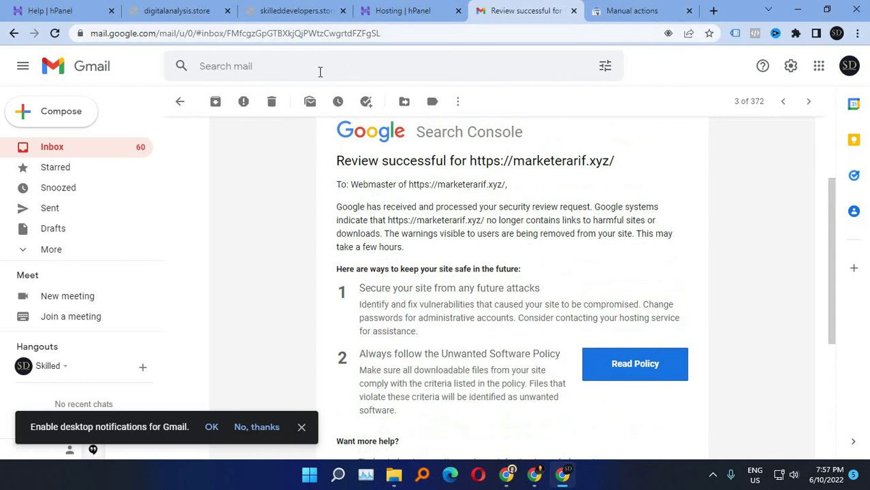
pyautogui.click(298, 11)
pyautogui.click(112, 34)
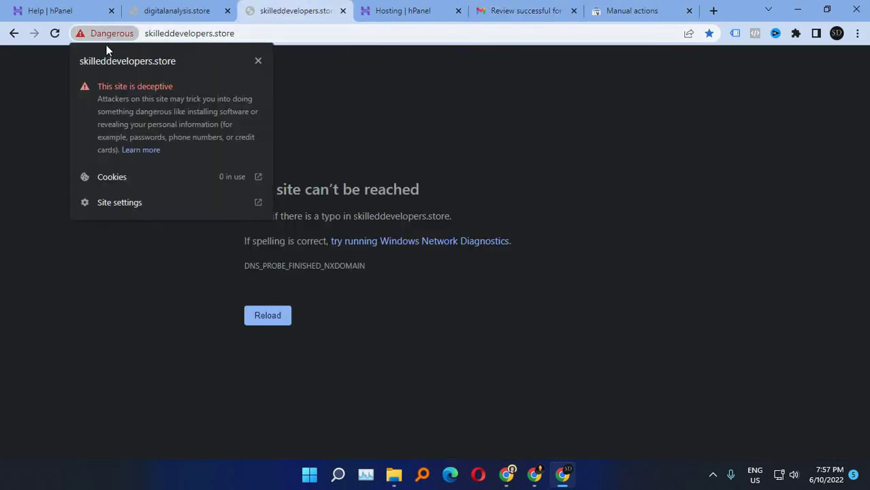
pyautogui.click(512, 8)
pyautogui.click(79, 151)
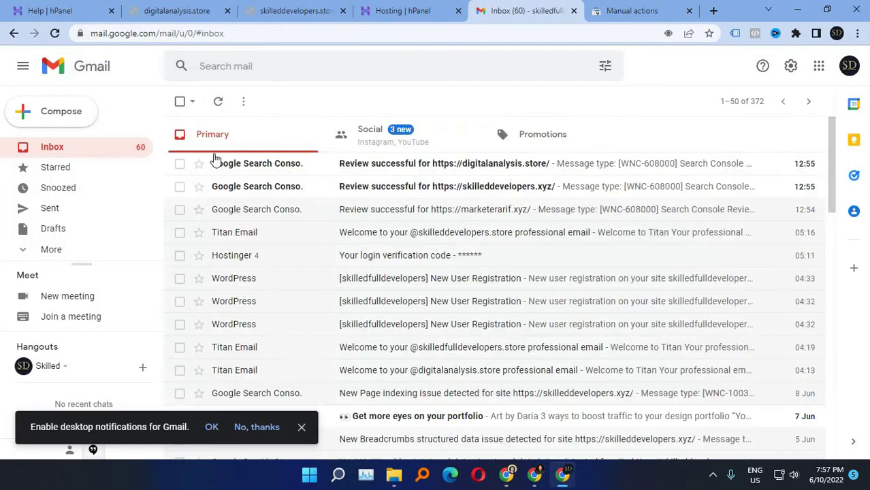
pyautogui.click(428, 188)
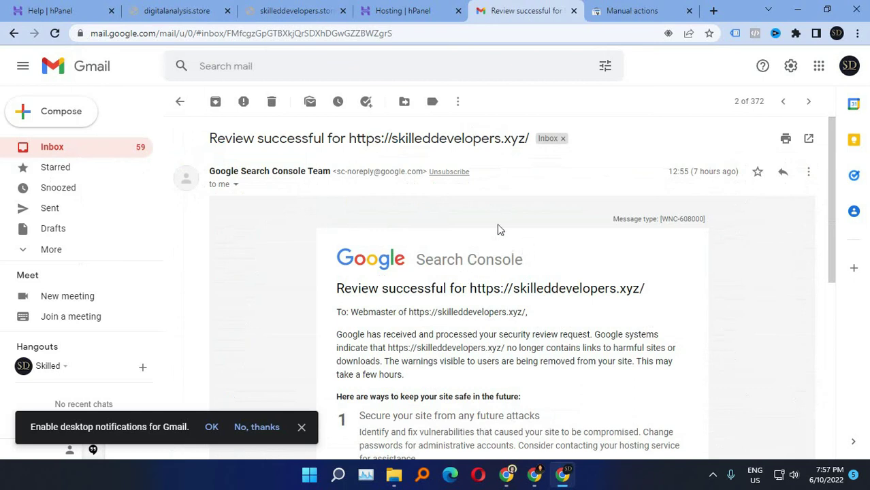
pyautogui.scroll(-2, 564, 272)
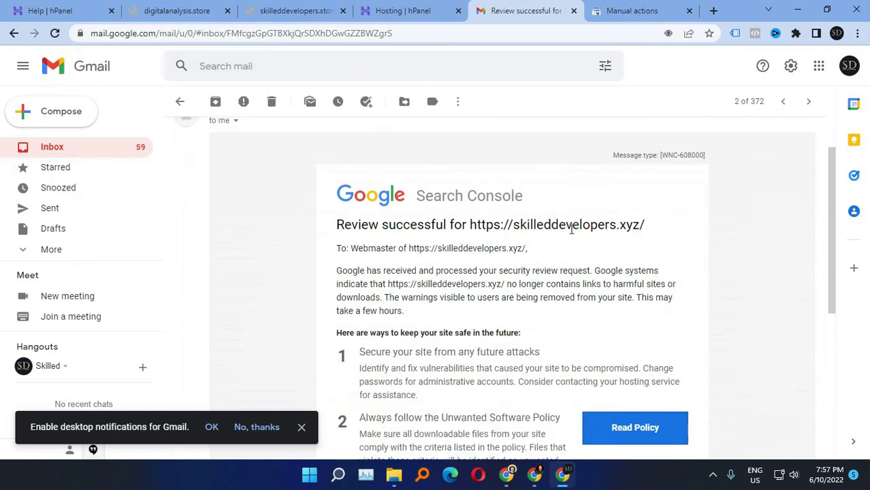
pyautogui.click(72, 154)
pyautogui.click(302, 165)
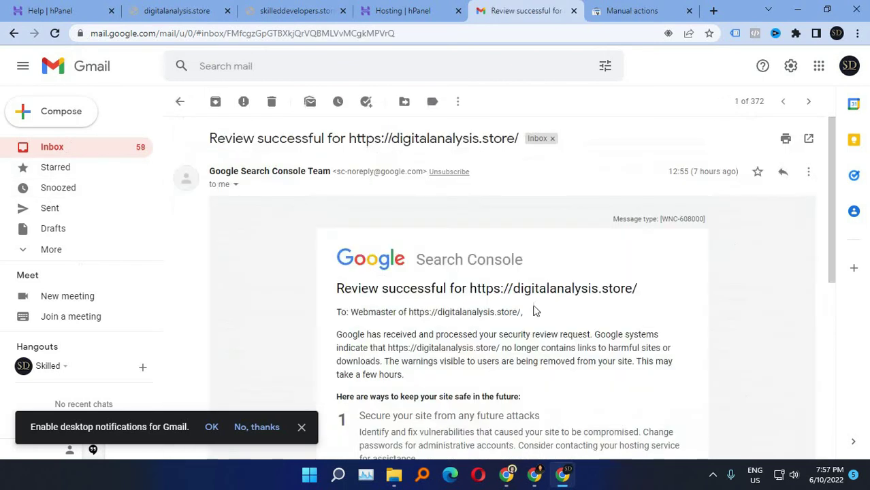
pyautogui.moveTo(665, 289); pyautogui.dragTo(470, 288)
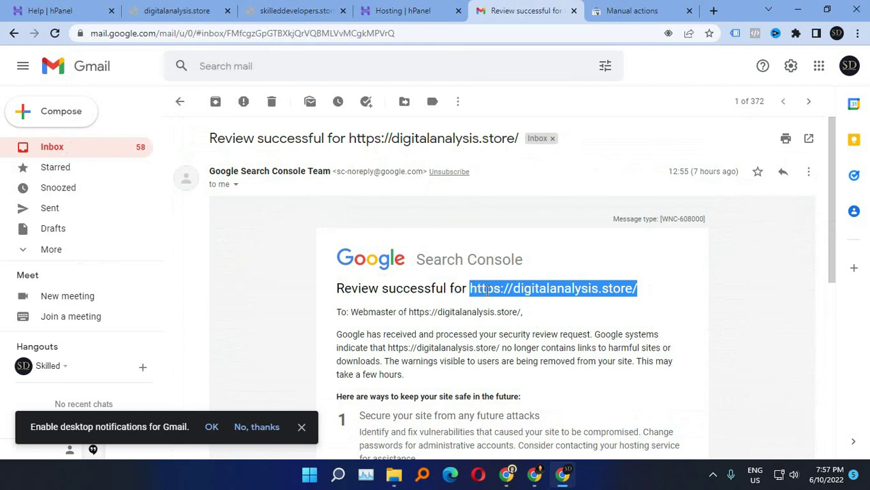
pyautogui.rightClick(487, 291)
pyautogui.click(558, 333)
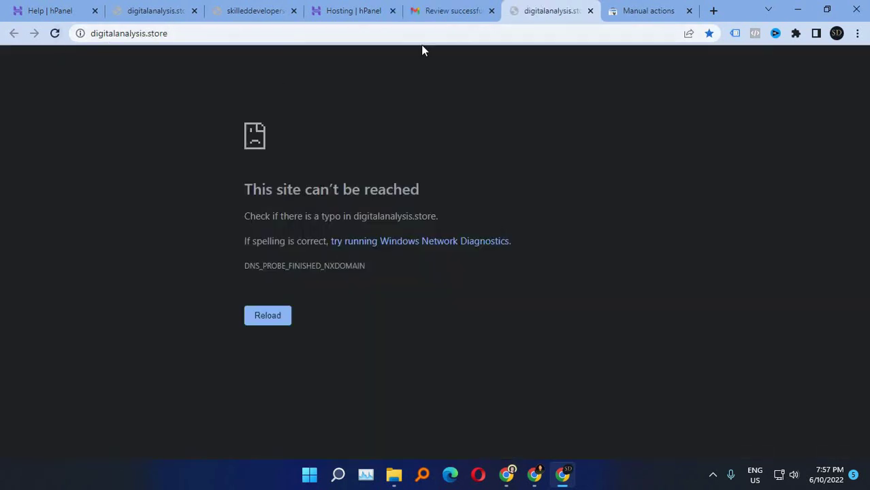
pyautogui.click(439, 10)
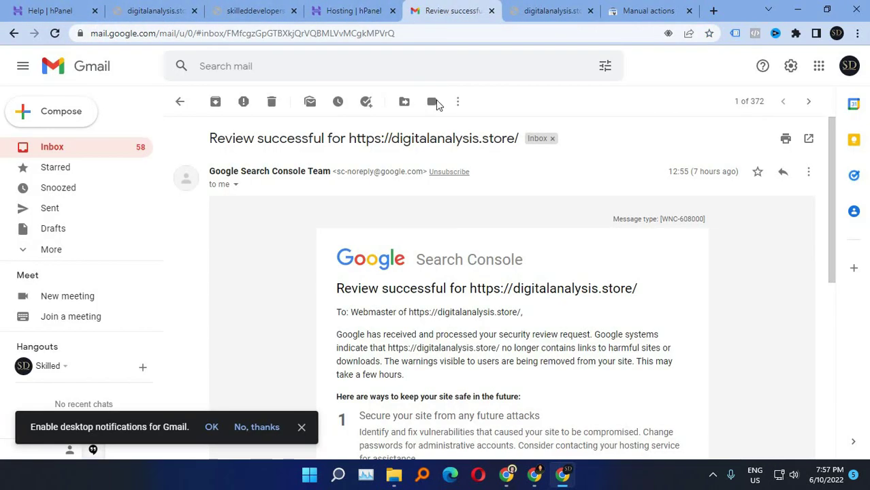
pyautogui.click(72, 152)
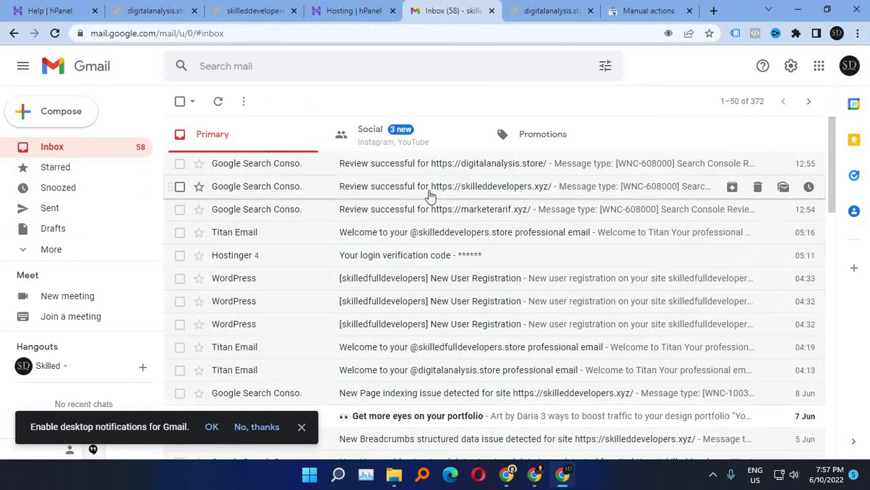
pyautogui.click(439, 194)
pyautogui.moveTo(653, 290); pyautogui.dragTo(469, 288)
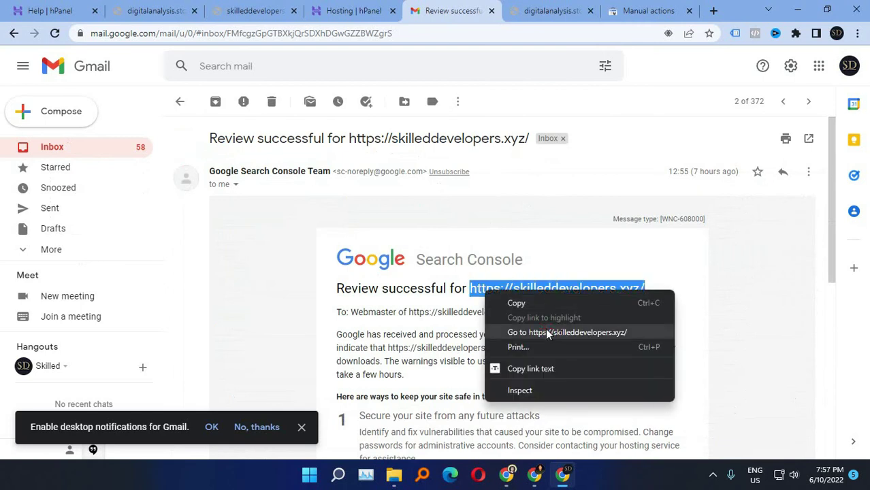
pyautogui.click(545, 332)
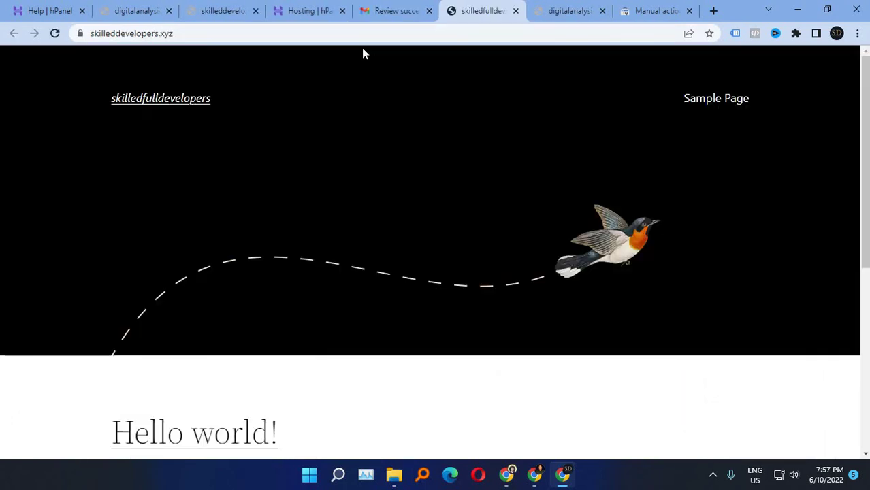
pyautogui.click(80, 34)
pyautogui.click(392, 7)
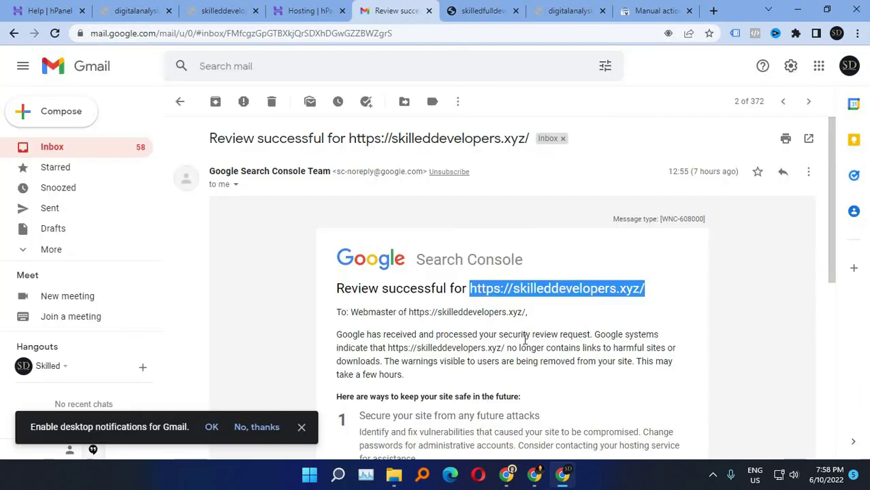
pyautogui.click(48, 143)
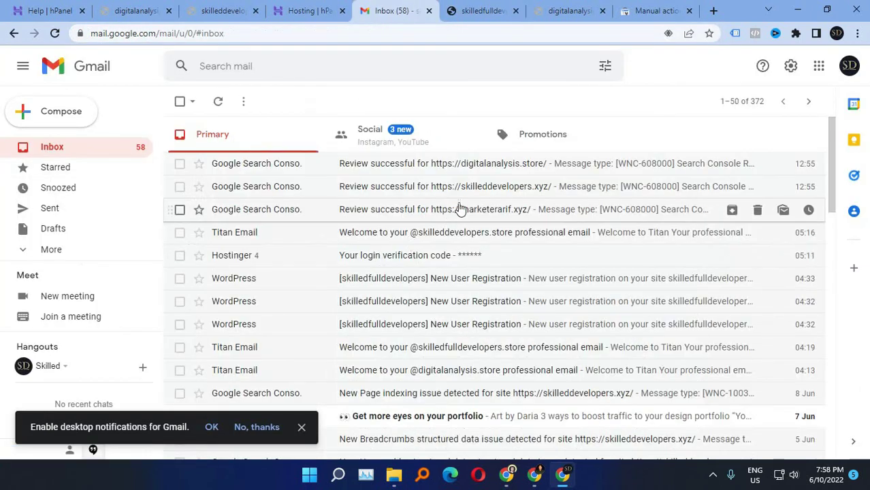
pyautogui.click(446, 209)
pyautogui.moveTo(639, 291); pyautogui.dragTo(465, 289)
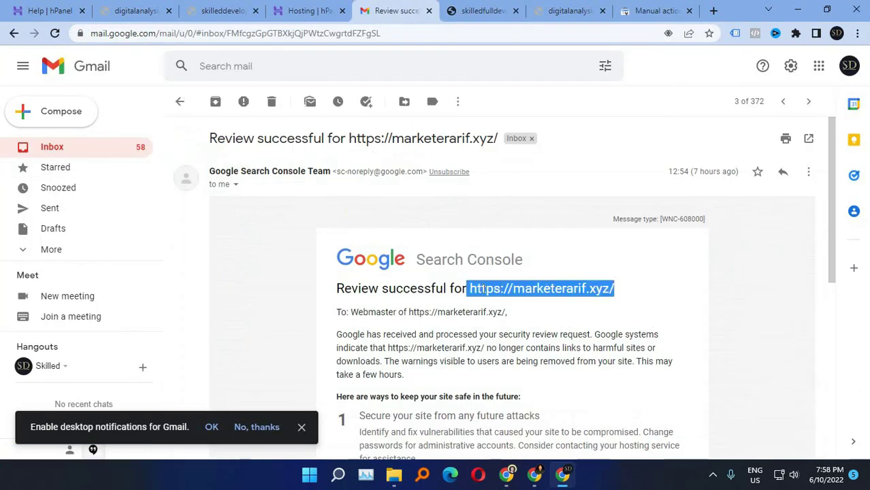
pyautogui.rightClick(484, 291)
pyautogui.click(563, 331)
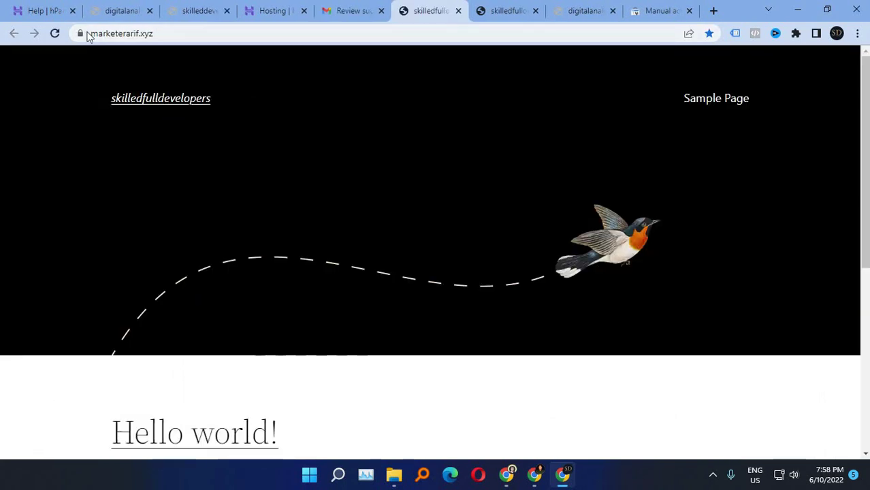
pyautogui.click(80, 33)
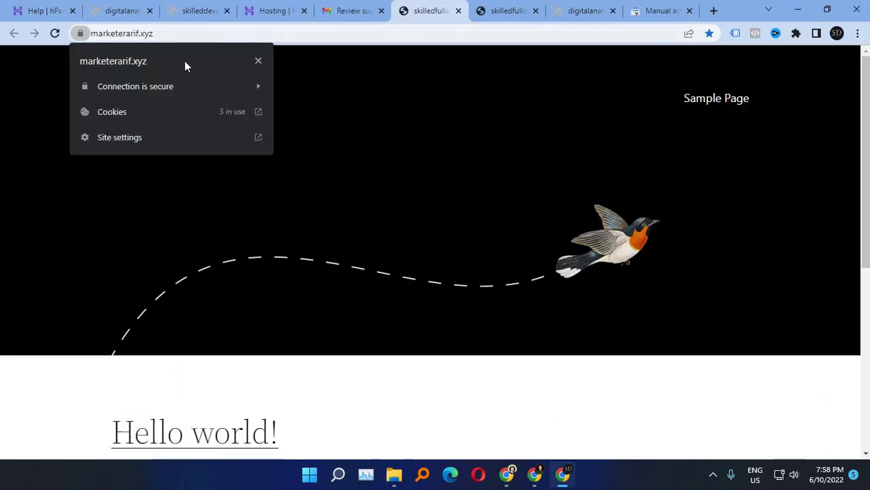
pyautogui.click(437, 181)
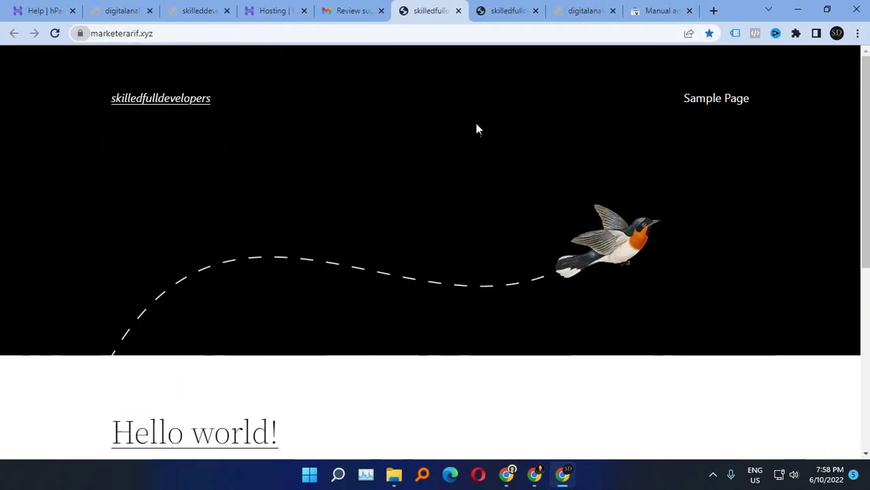
# Step: Recheck the browser's security information for skilleddevelopers.store and dismiss it
pyautogui.click(198, 11)
pyautogui.click(109, 38)
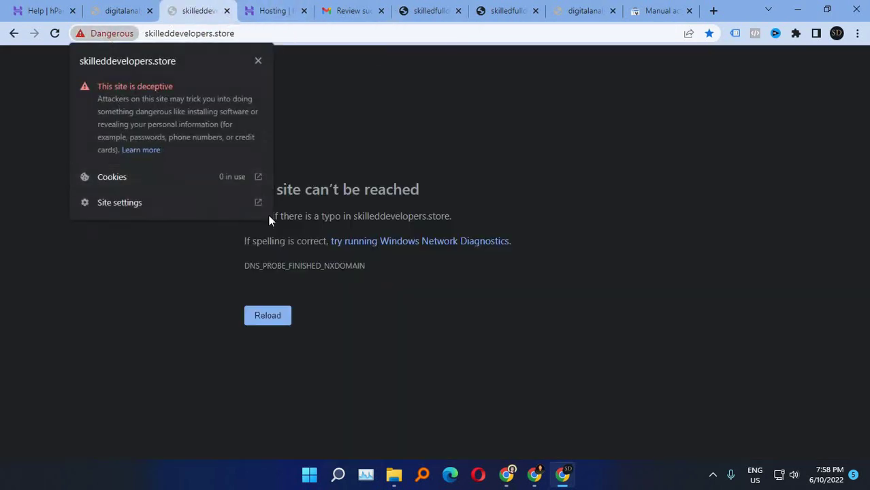
pyautogui.click(349, 116)
# Step: Review the Hostinger live support conversation from its start, through the messages naming skilleddevelopers.store and digitalanalysis.store
pyautogui.click(52, 10)
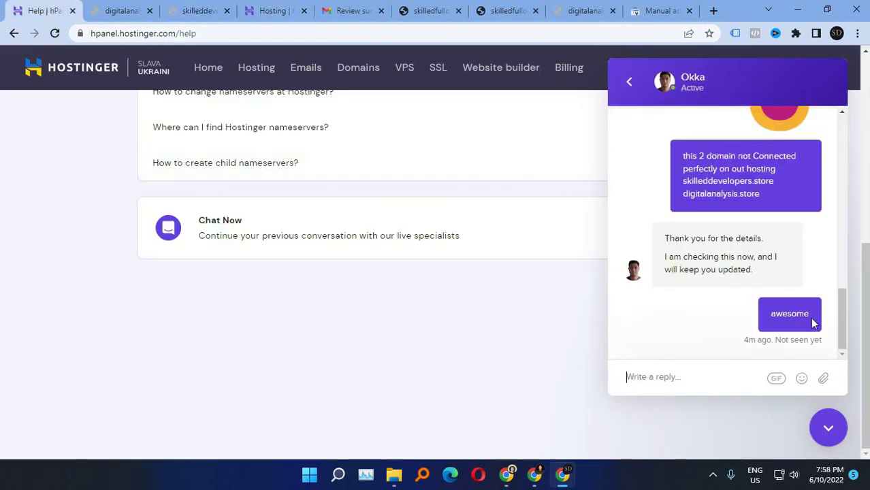
pyautogui.scroll(15, 744, 307)
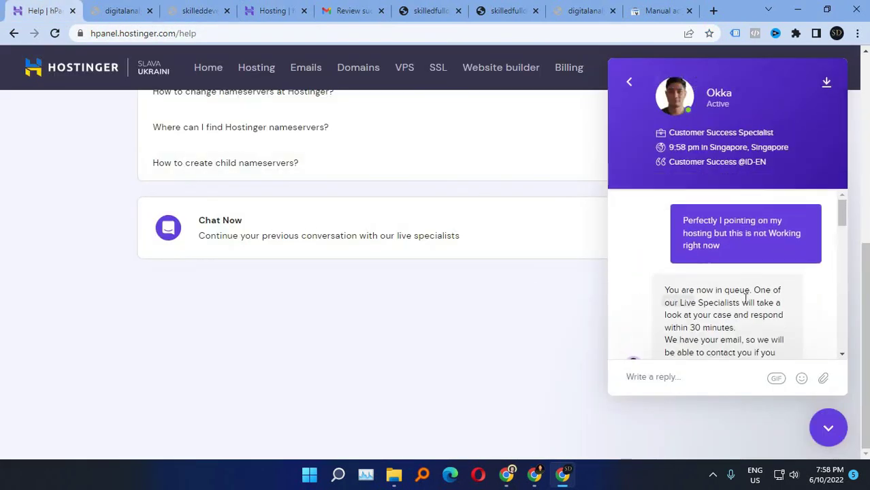
pyautogui.moveTo(694, 303); pyautogui.dragTo(660, 303)
pyautogui.click(735, 264)
pyautogui.scroll(5, 752, 276)
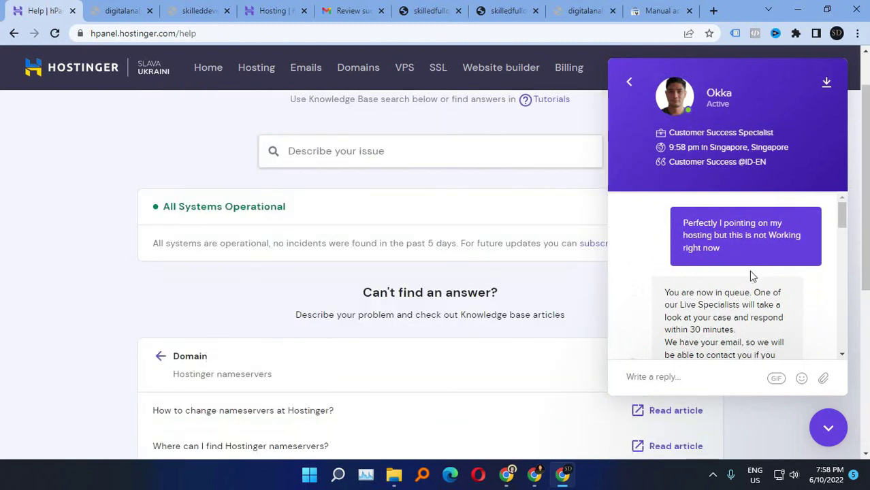
pyautogui.scroll(-3, 388, 255)
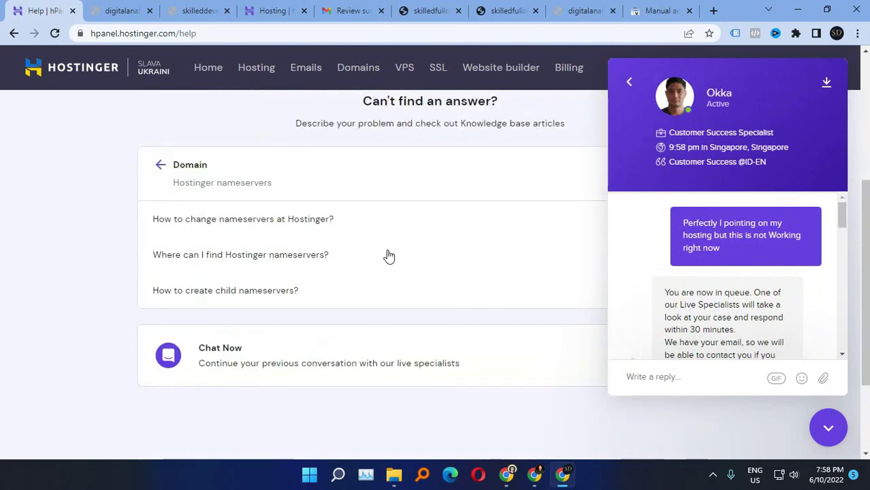
pyautogui.scroll(-4, 749, 264)
pyautogui.moveTo(797, 211); pyautogui.dragTo(725, 217)
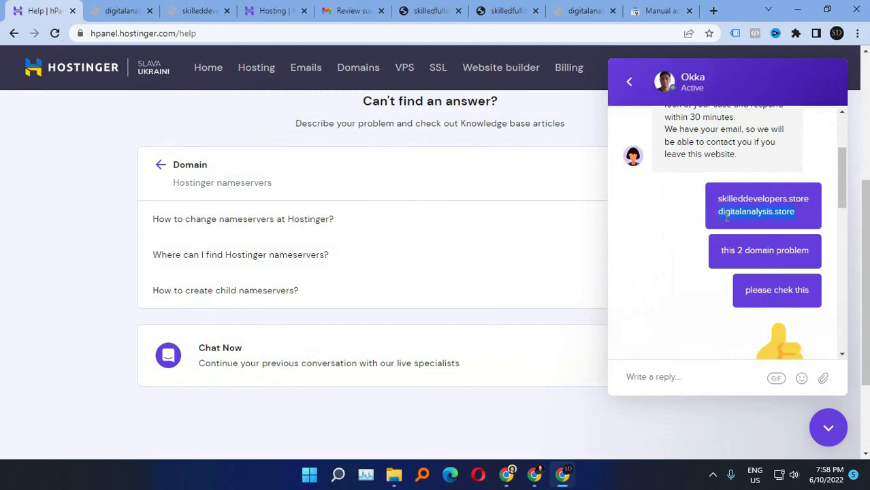
# Step: Look over the review emails in the Gmail inbox and reload digitalanalysis.store, returning to the Hostinger support chat
pyautogui.click(340, 10)
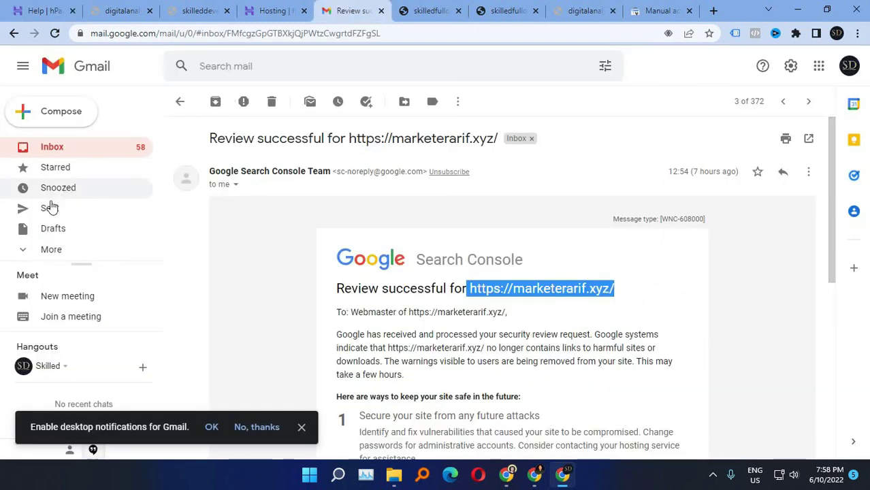
pyautogui.click(52, 148)
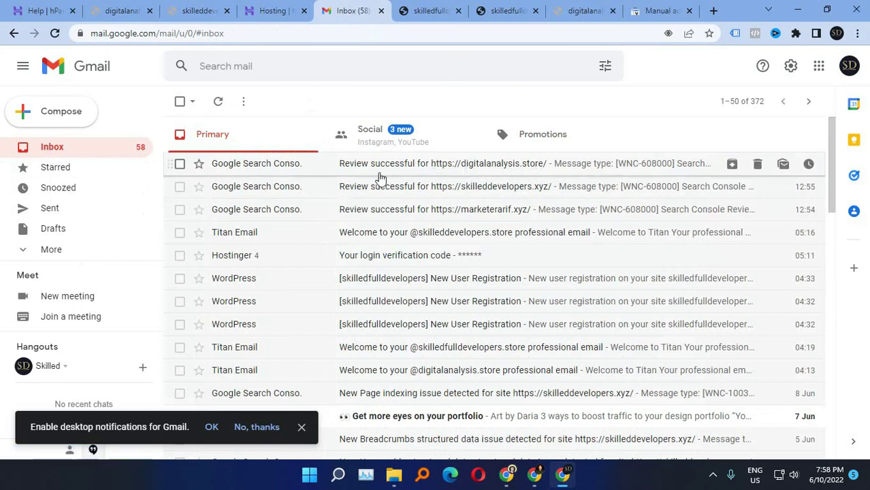
pyautogui.click(105, 10)
pyautogui.click(54, 34)
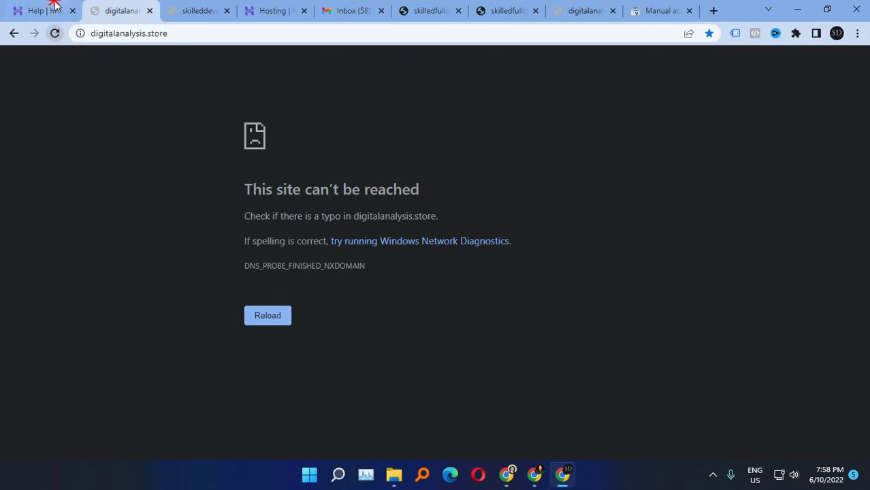
pyautogui.click(52, 9)
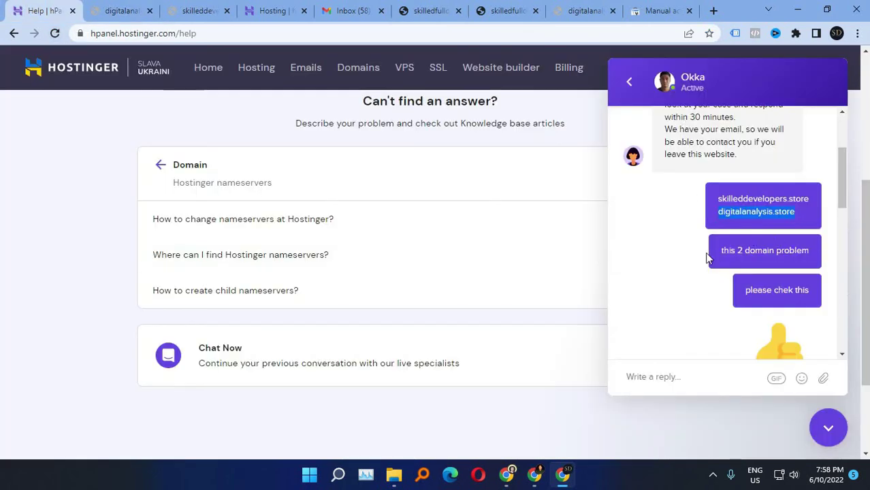
# Step: Read the rest of the Hostinger support chat through its latest message, and recheck skilleddevelopers.store's security information in the browser
pyautogui.scroll(-2, 708, 262)
pyautogui.scroll(3, 721, 245)
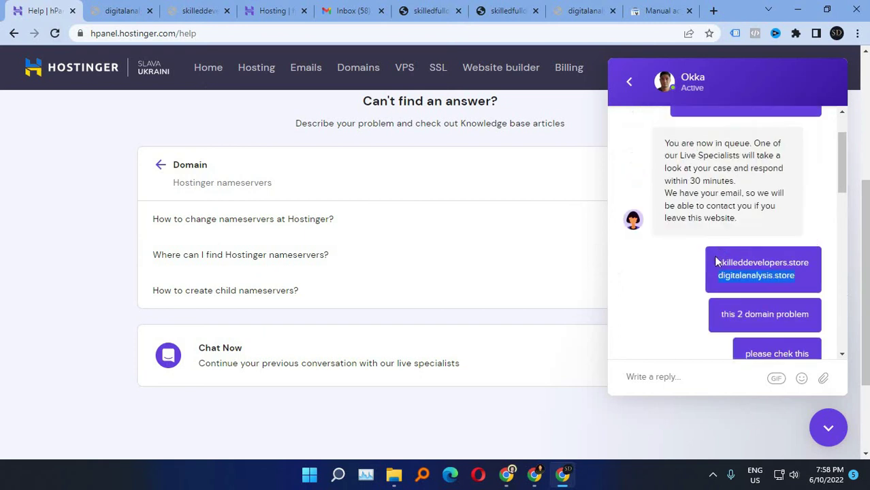
pyautogui.scroll(-5, 755, 299)
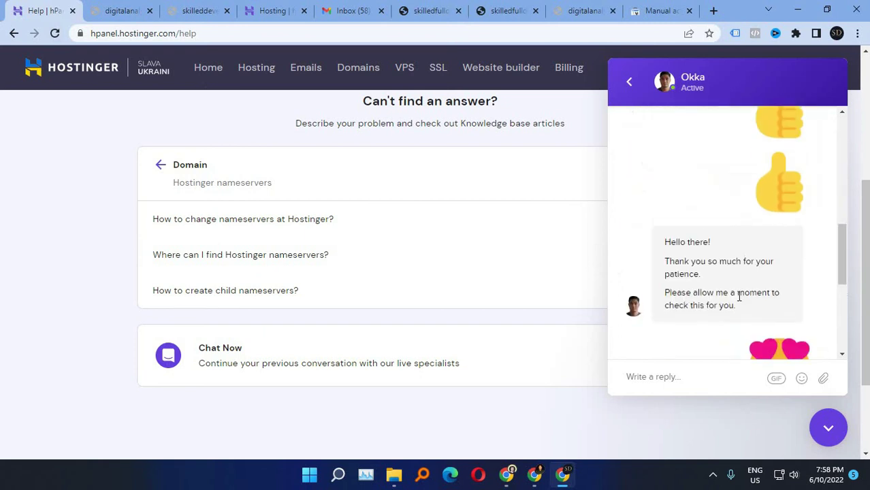
pyautogui.scroll(1, 679, 195)
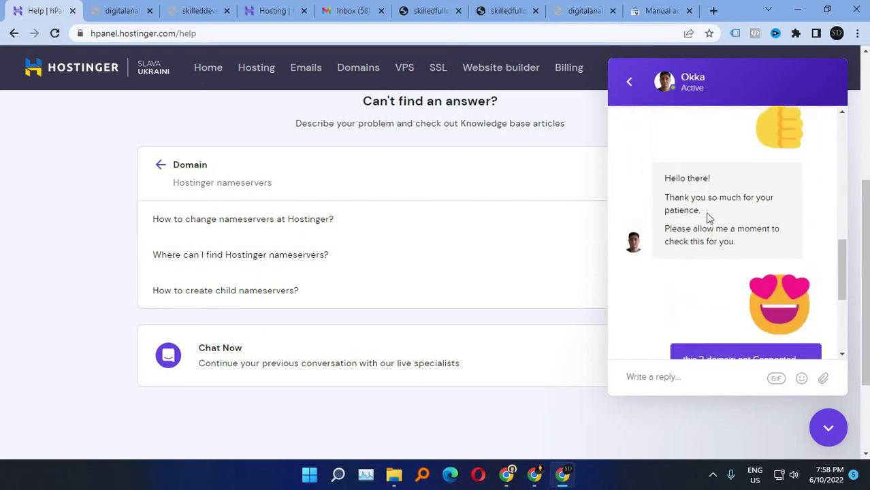
pyautogui.scroll(-2, 727, 240)
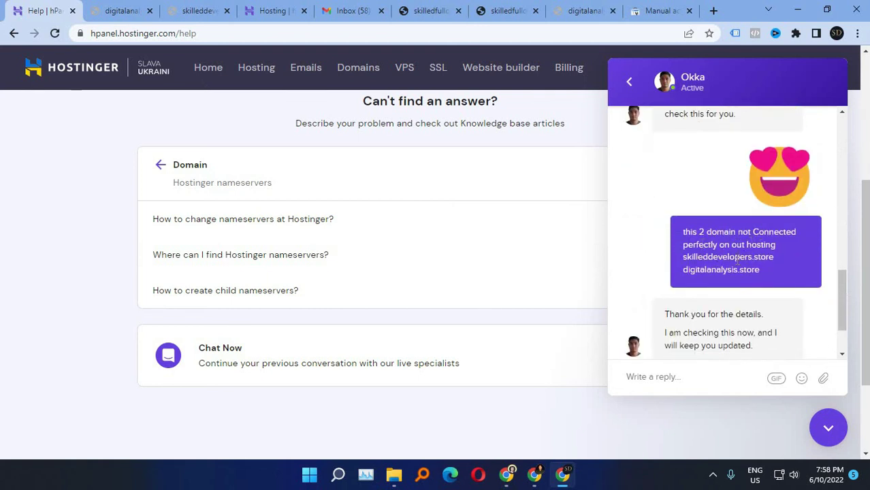
pyautogui.scroll(-3, 734, 265)
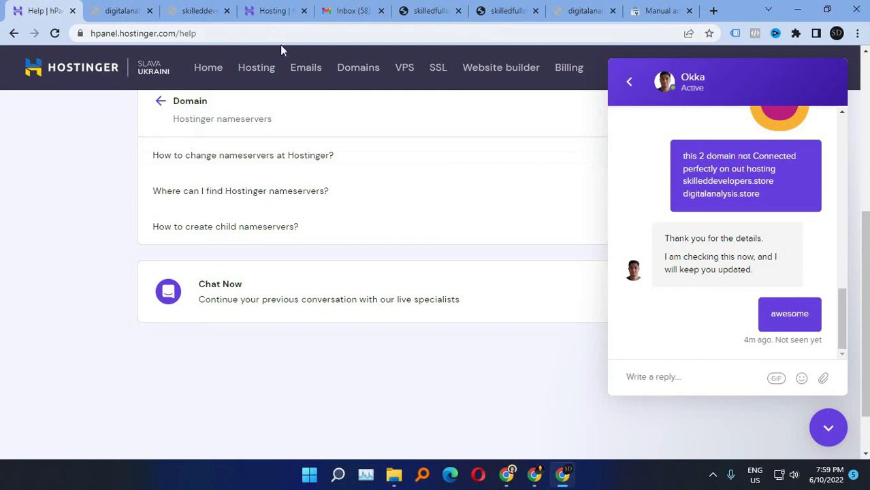
pyautogui.click(199, 11)
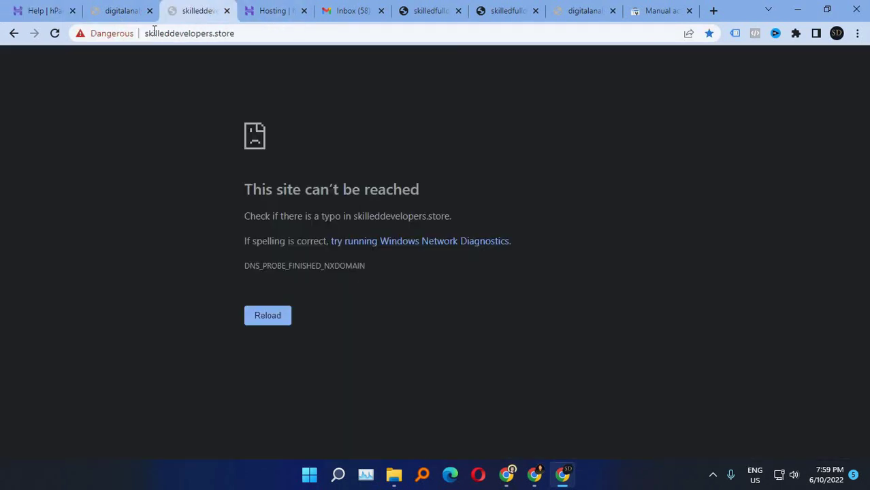
pyautogui.click(119, 34)
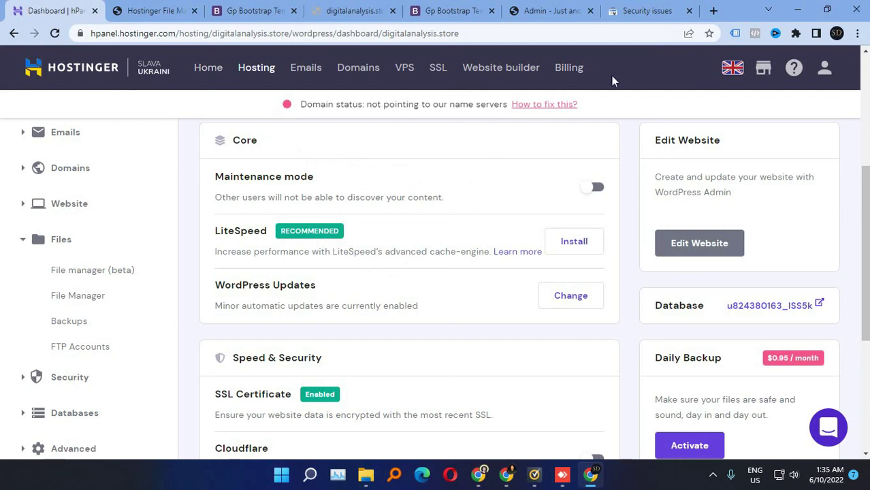
pyautogui.click(650, 11)
pyautogui.scroll(-1, 64, 307)
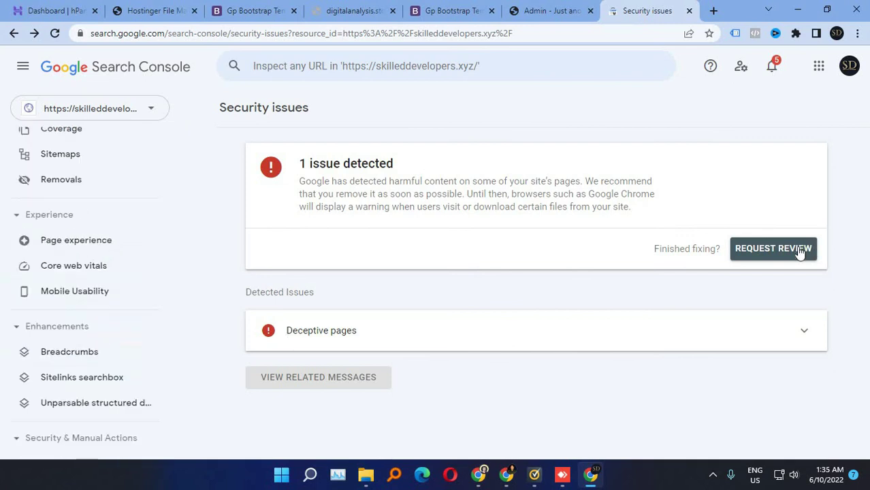